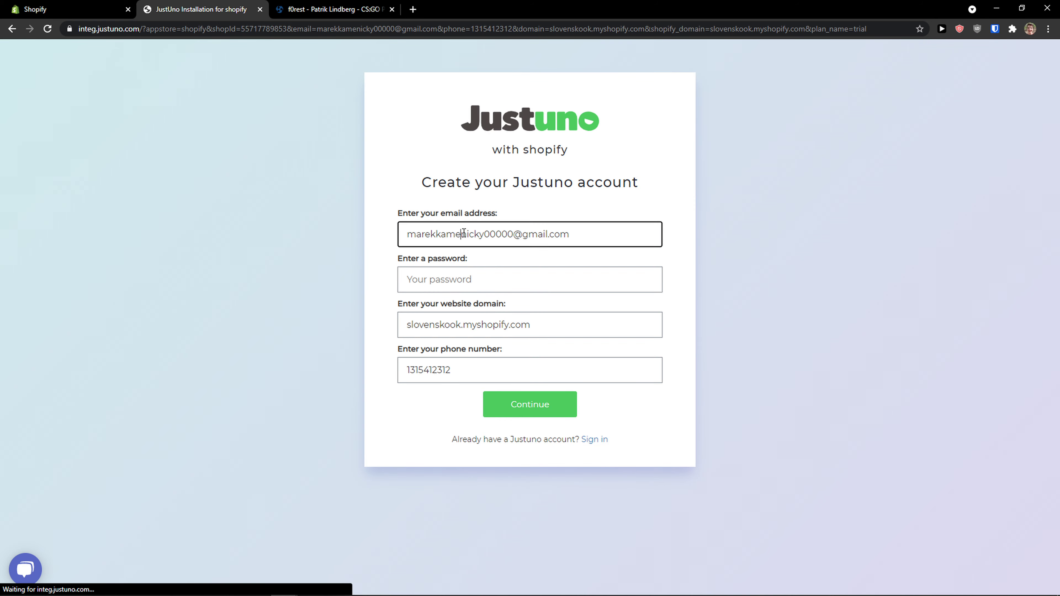
Step: Enter the account password, submit the Justuno account form with its prefilled details, and dismiss the password manager's save offer
left_click(523, 272)
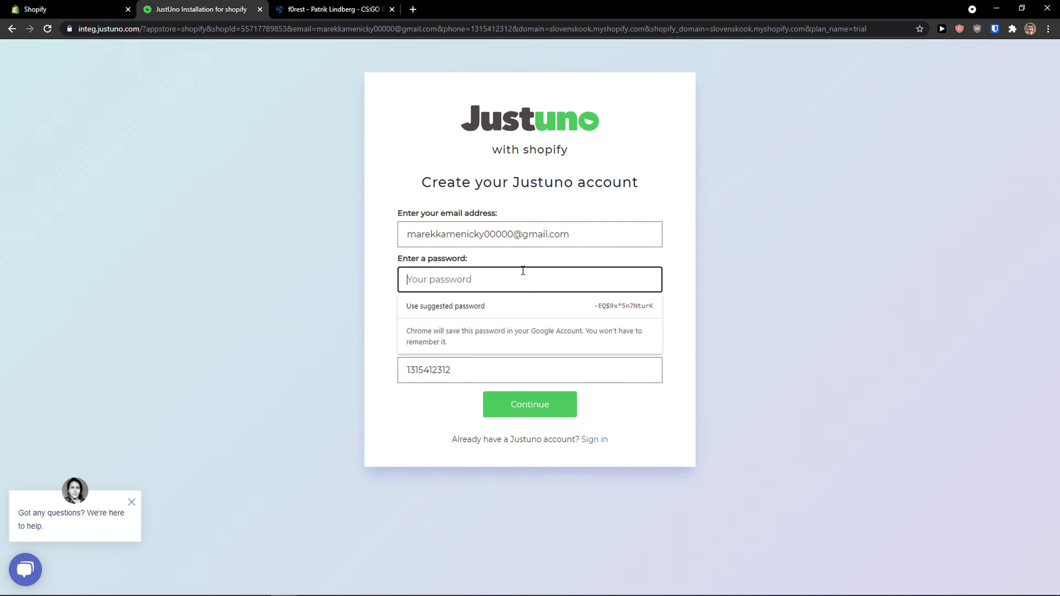
type("*********")
key("Tab")
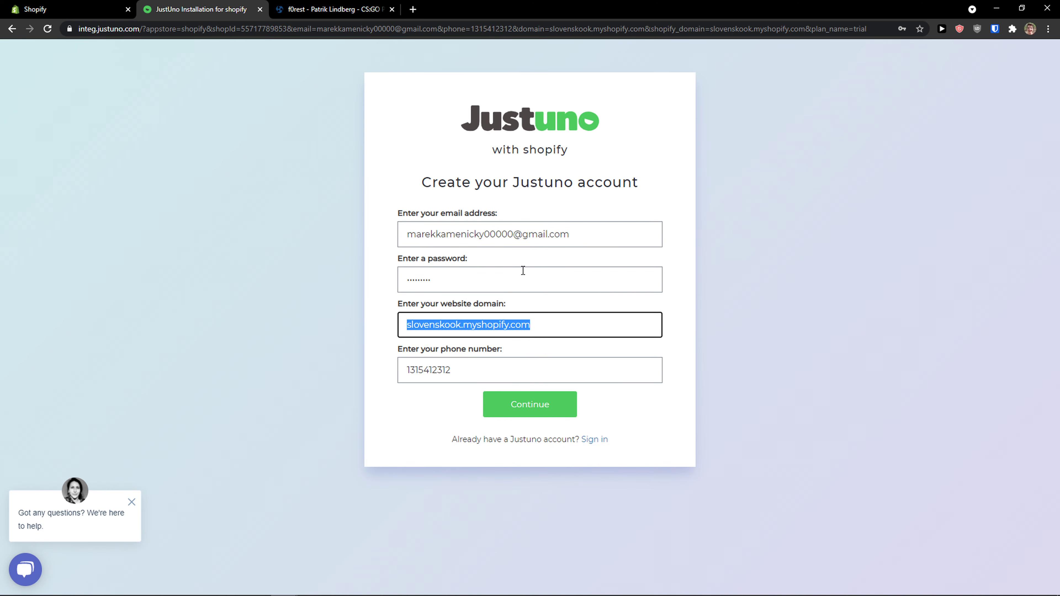
key("Tab")
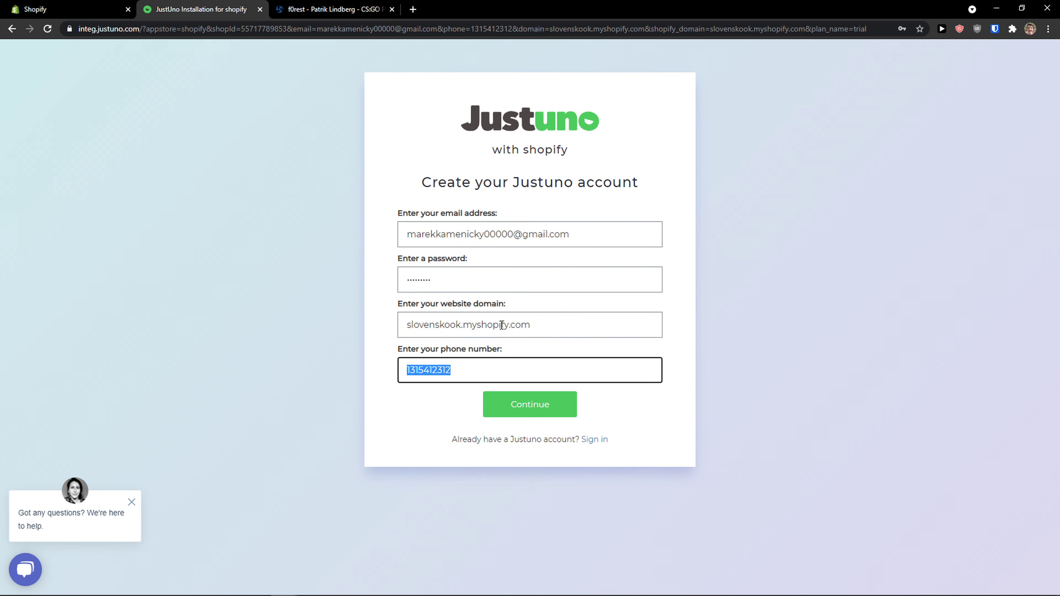
left_click(529, 404)
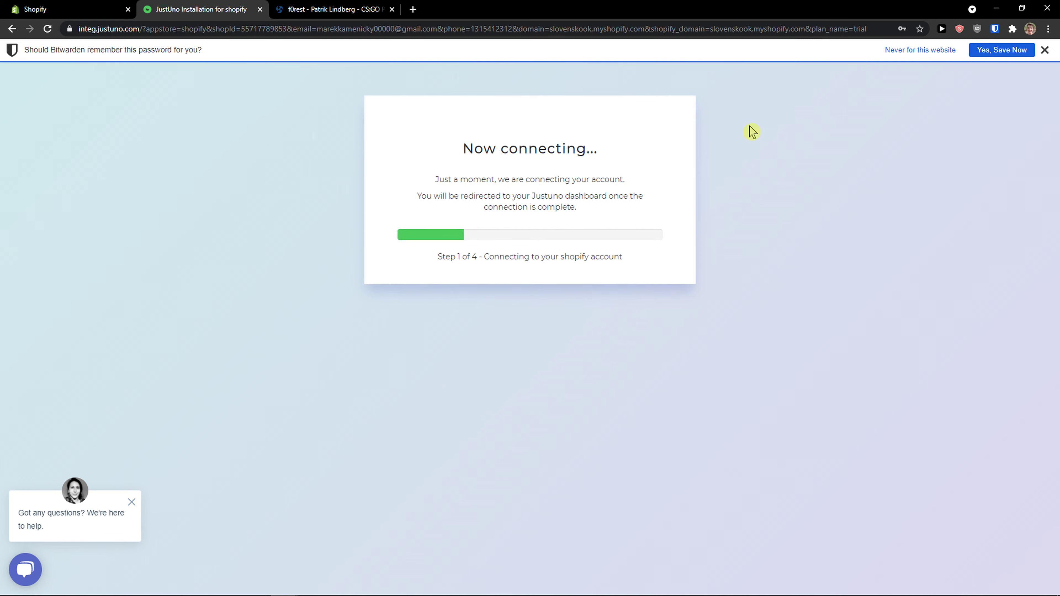
left_click(1044, 50)
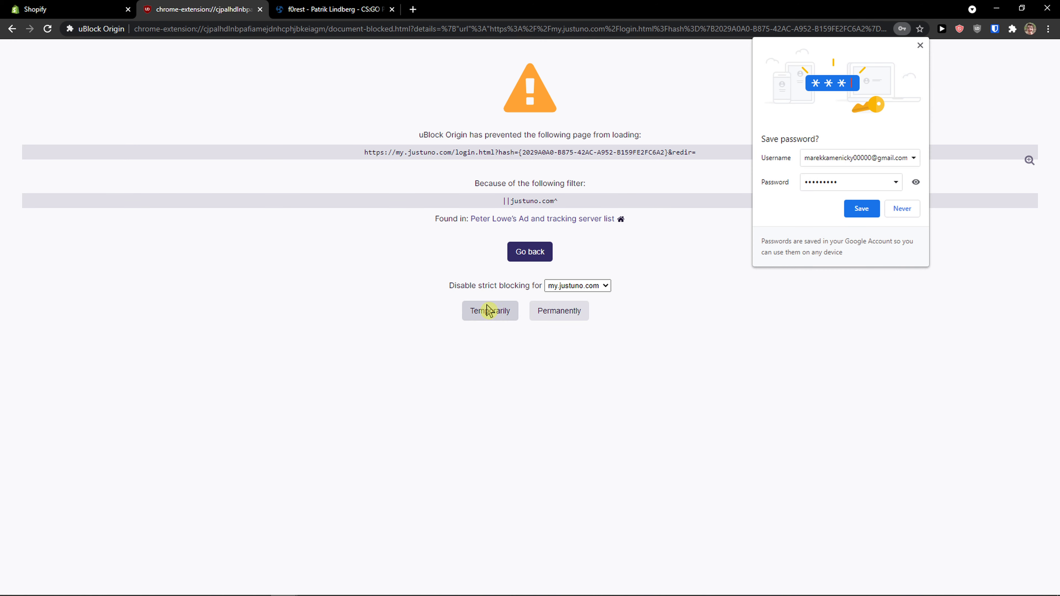
Step: Temporarily disable strict blocking for my.justuno.com, decline saving the password, and continue from the welcome tour to the account
left_click(488, 311)
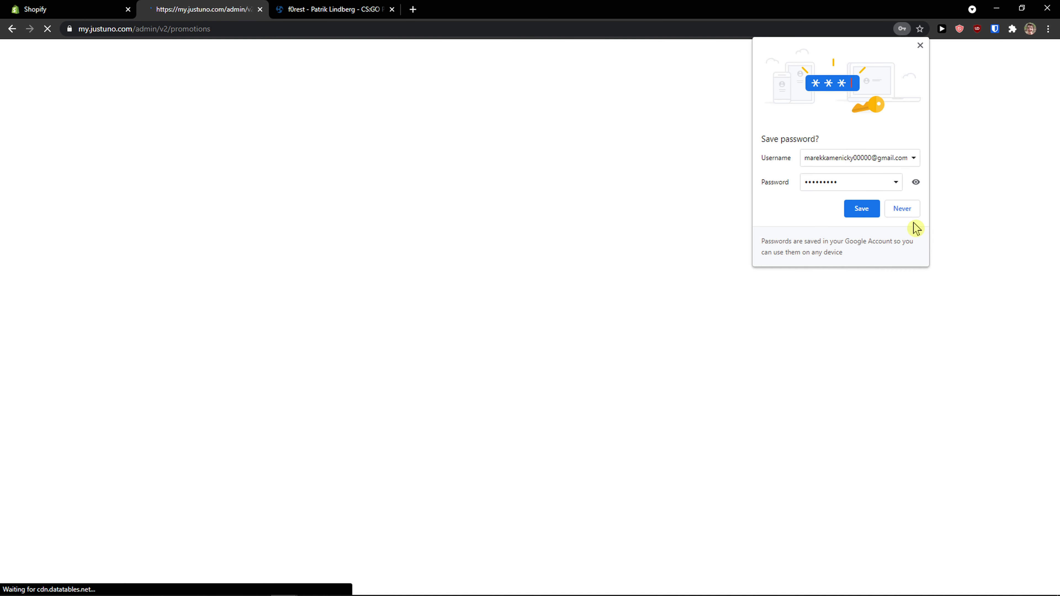
left_click(906, 212)
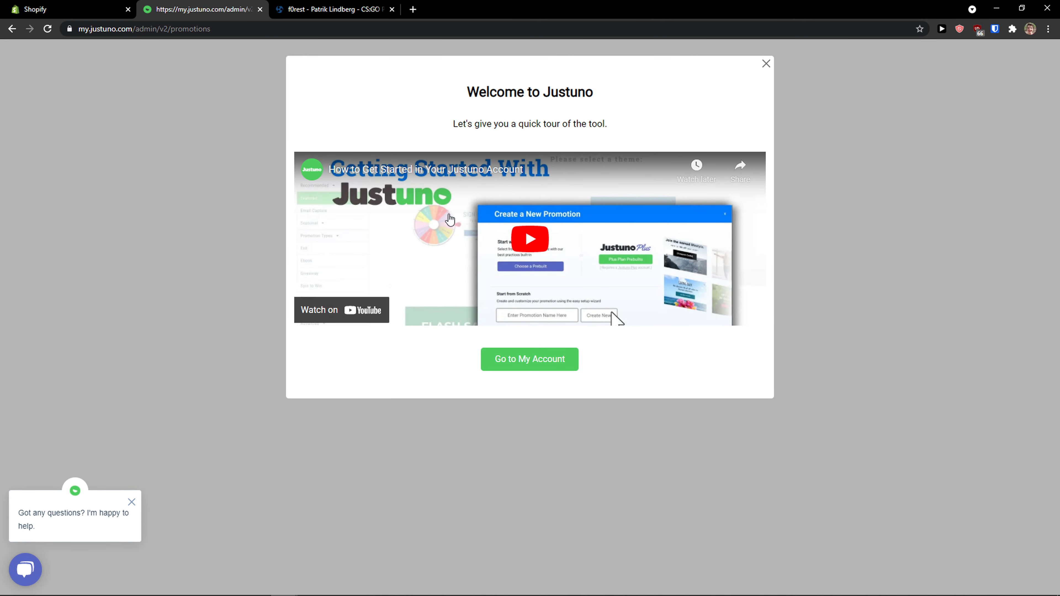
left_click(545, 366)
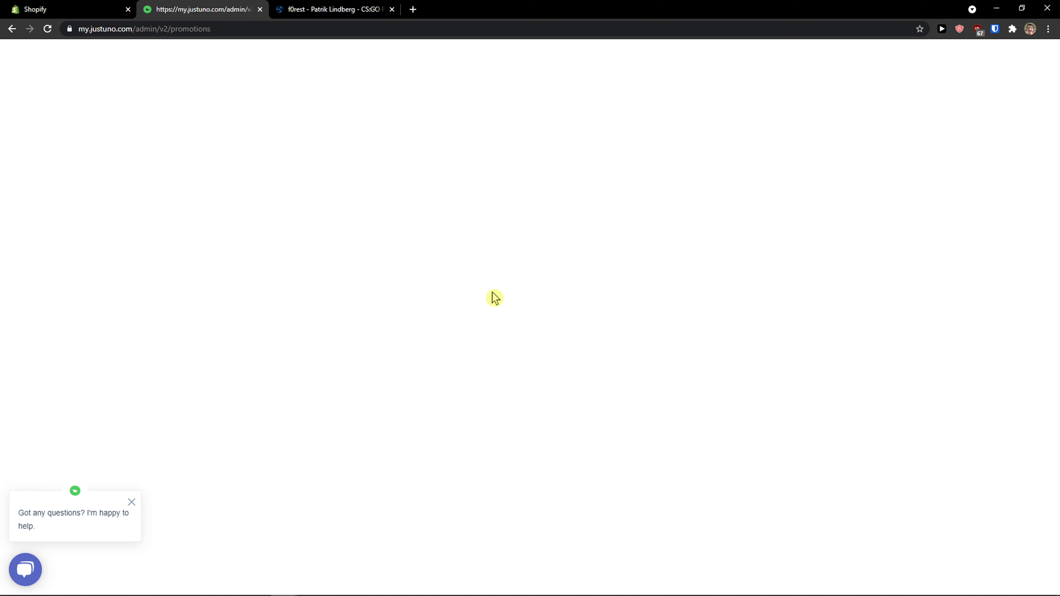
Step: Dismiss the chat greeting, turn off the ad blocker for my.justuno.com and reload the page
left_click(132, 502)
left_click(978, 29)
left_click(915, 69)
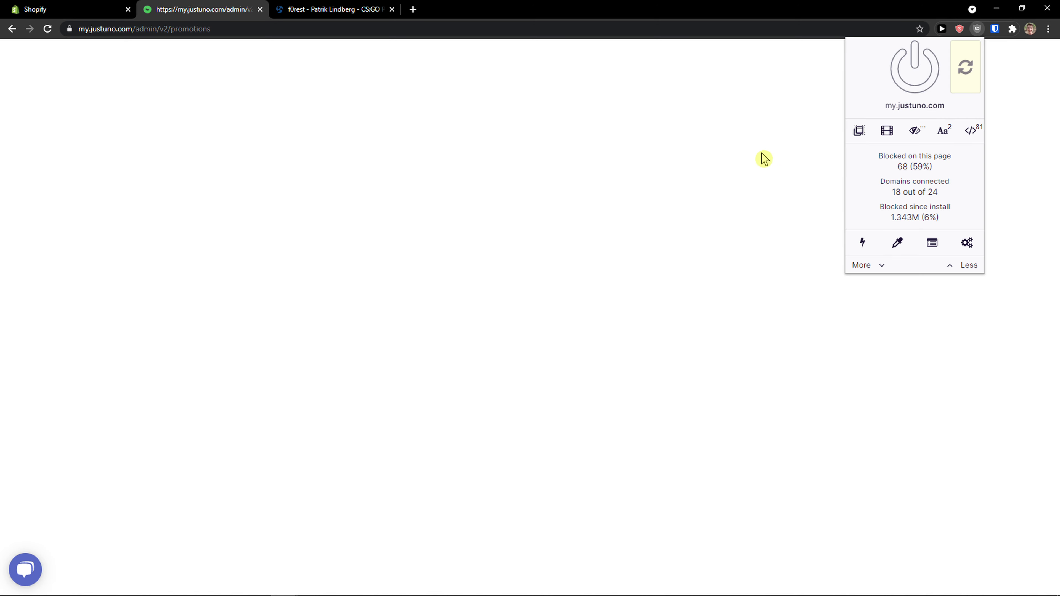
left_click(765, 152)
key("F5")
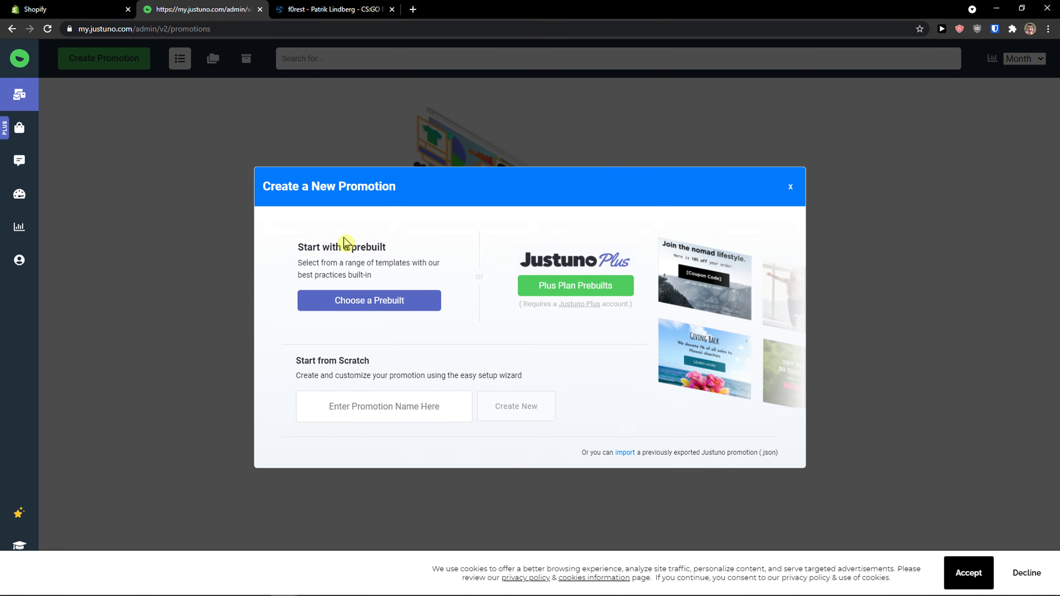
Step: Create a new promotion from the featured prebuilt winter sale Lead Capture - Desktop template
left_click_drag(299, 244, 402, 278)
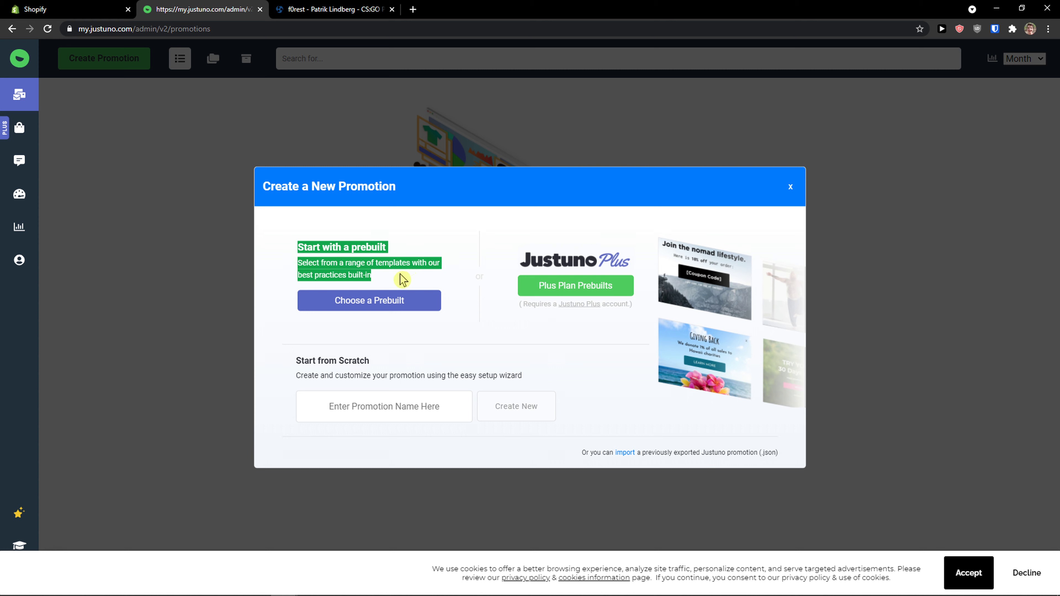
left_click(298, 370)
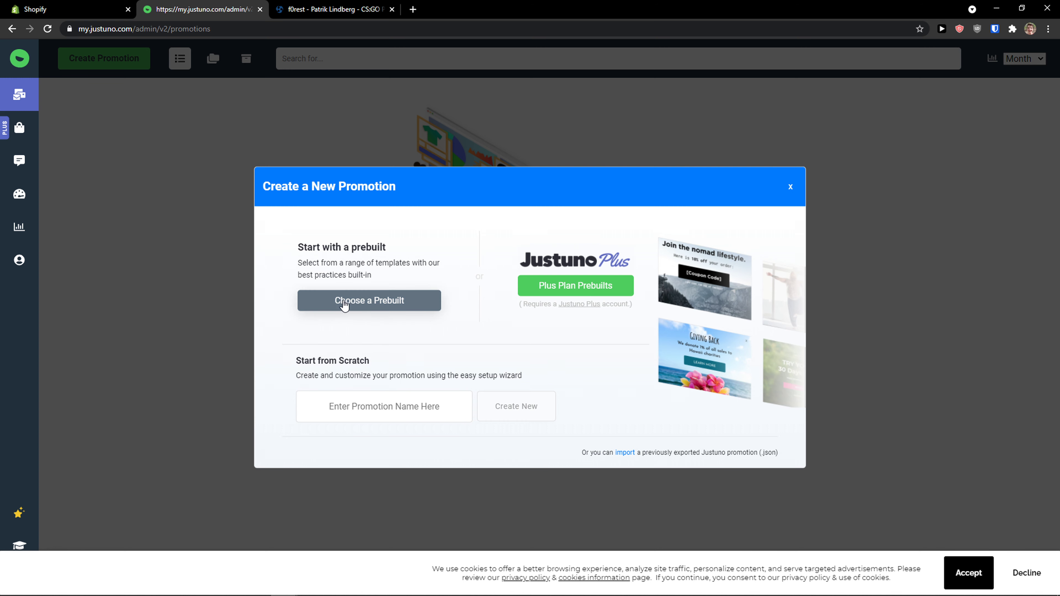
left_click(361, 305)
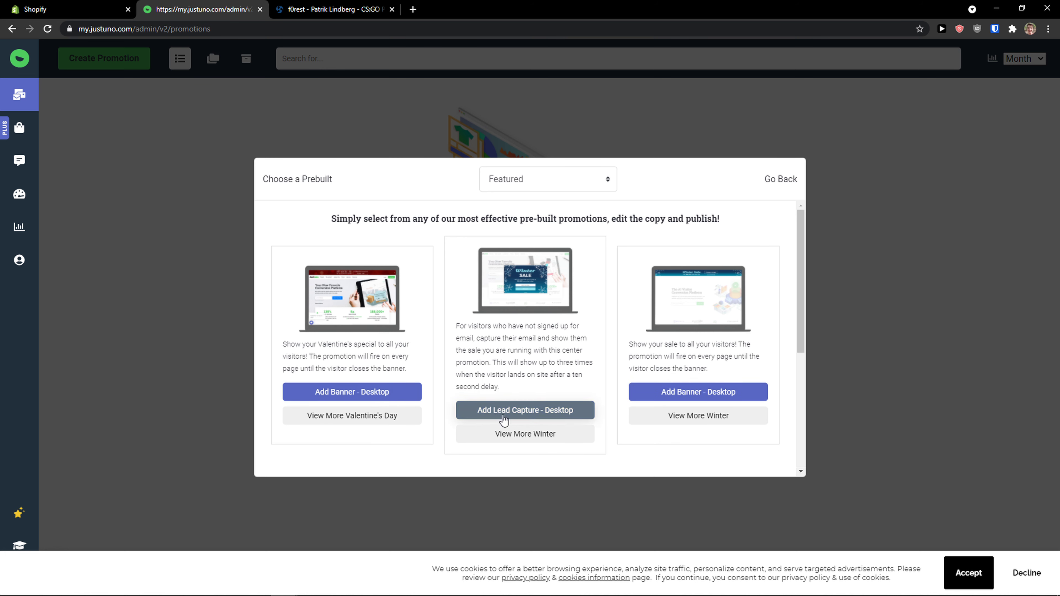
left_click(545, 414)
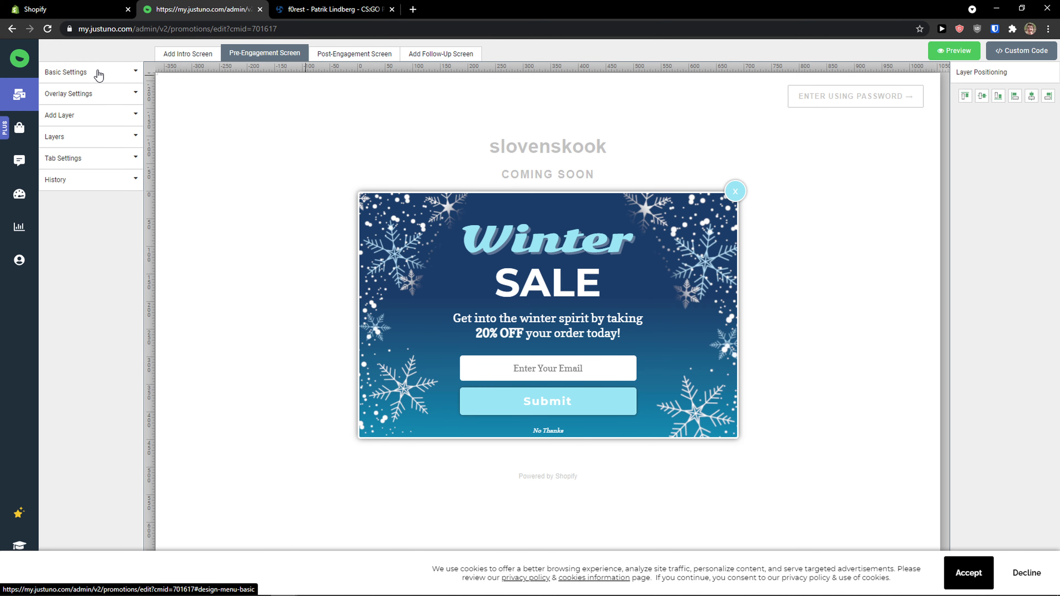
Step: Examine the intro screen option and the promotion's basic settings for name, start date and end date
left_click(178, 62)
left_click(705, 114)
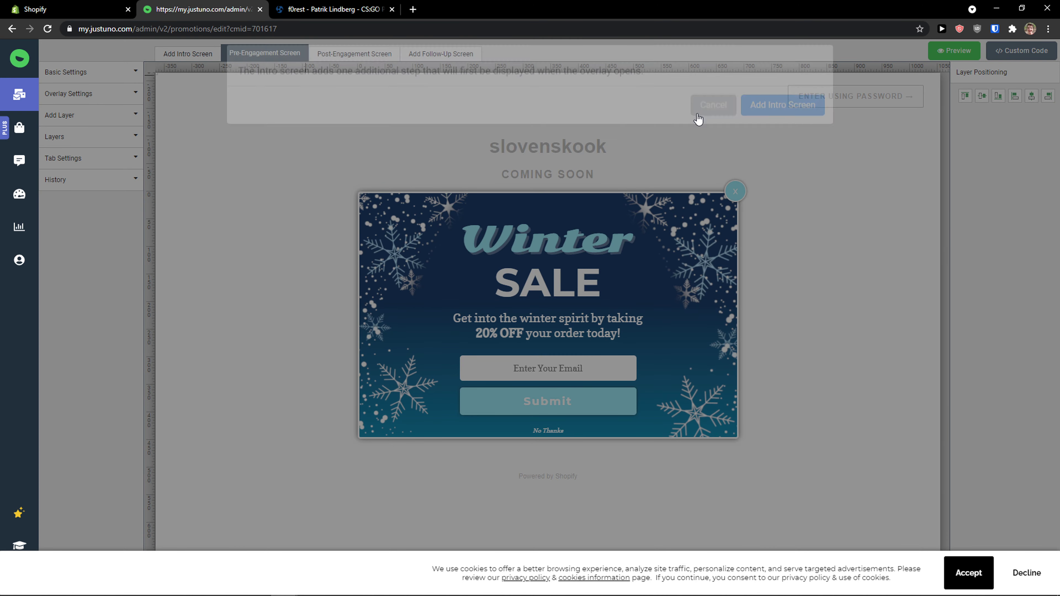
left_click(62, 80)
left_click(64, 109)
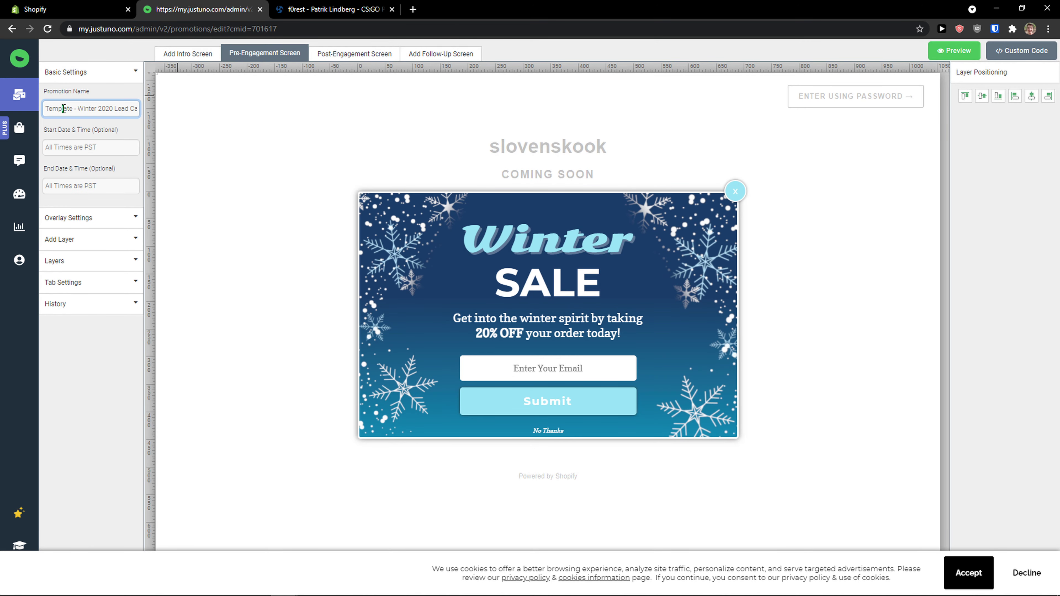
left_click_drag(77, 111, 34, 114)
left_click(92, 145)
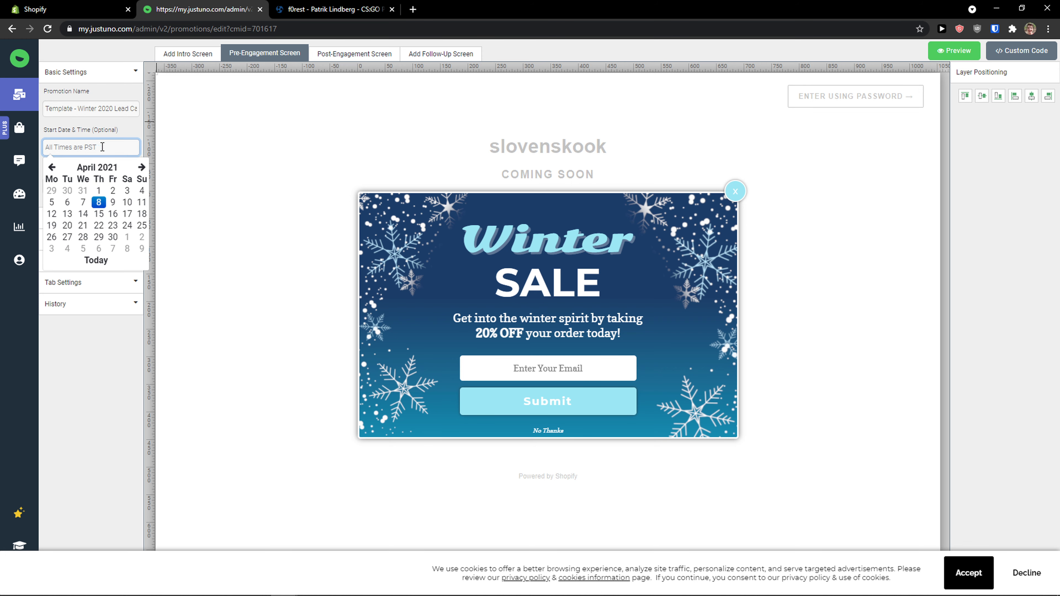
left_click(111, 135)
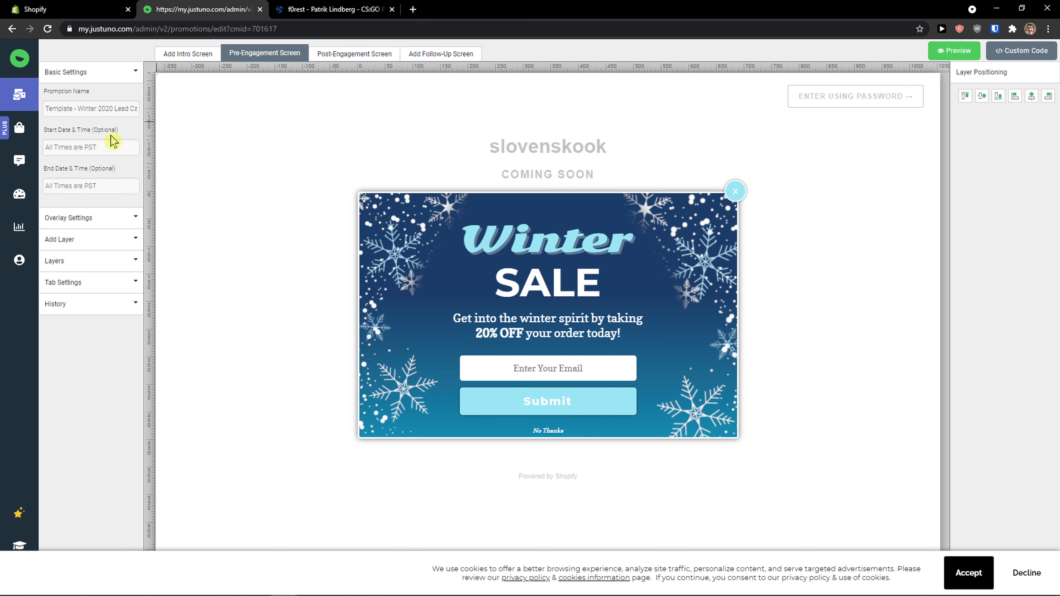
left_click(90, 190)
left_click(94, 211)
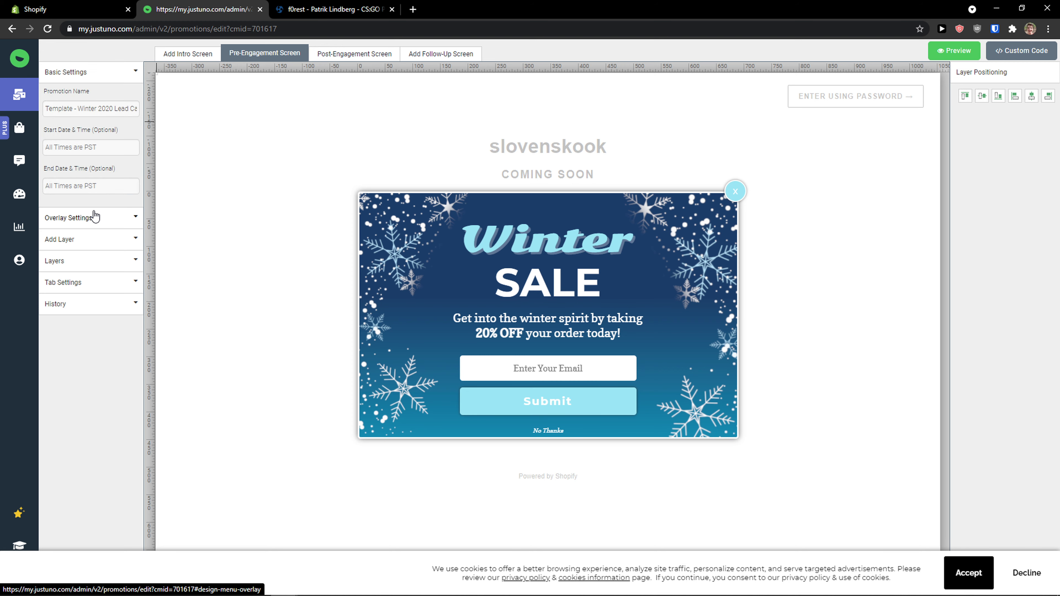
Step: Try the overlay at the page's upper-left, middle-right and lower-centre positions, returning it to the centre
left_click(67, 133)
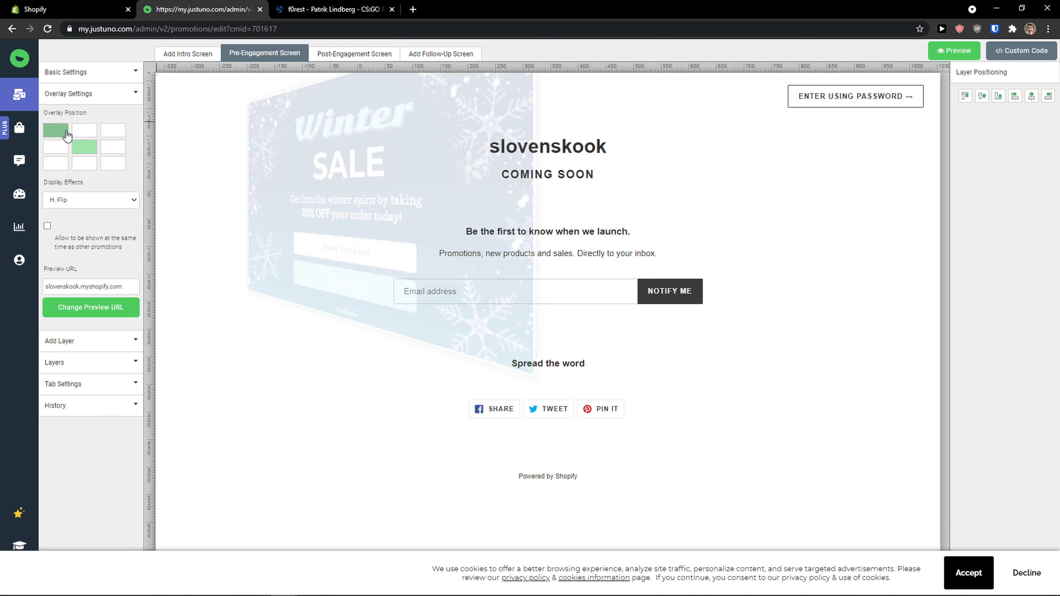
left_click(85, 146)
left_click(110, 146)
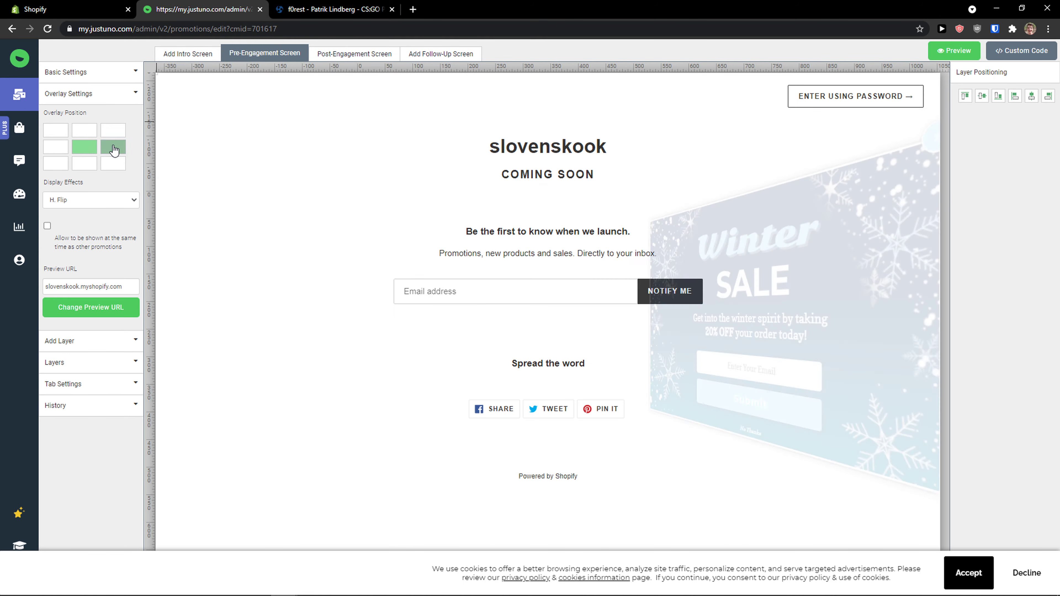
left_click(85, 146)
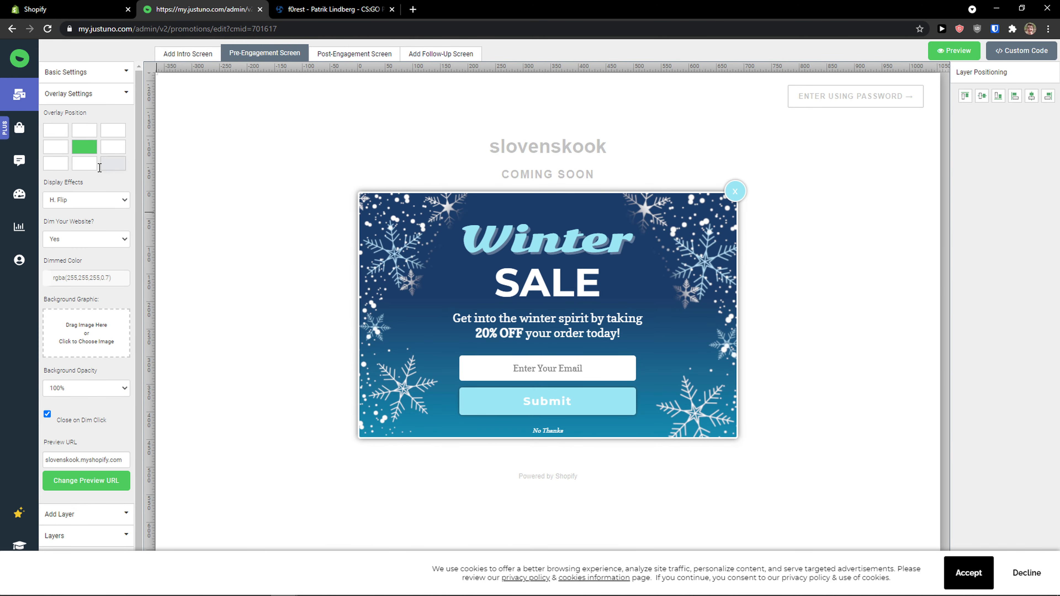
left_click(88, 163)
left_click(93, 149)
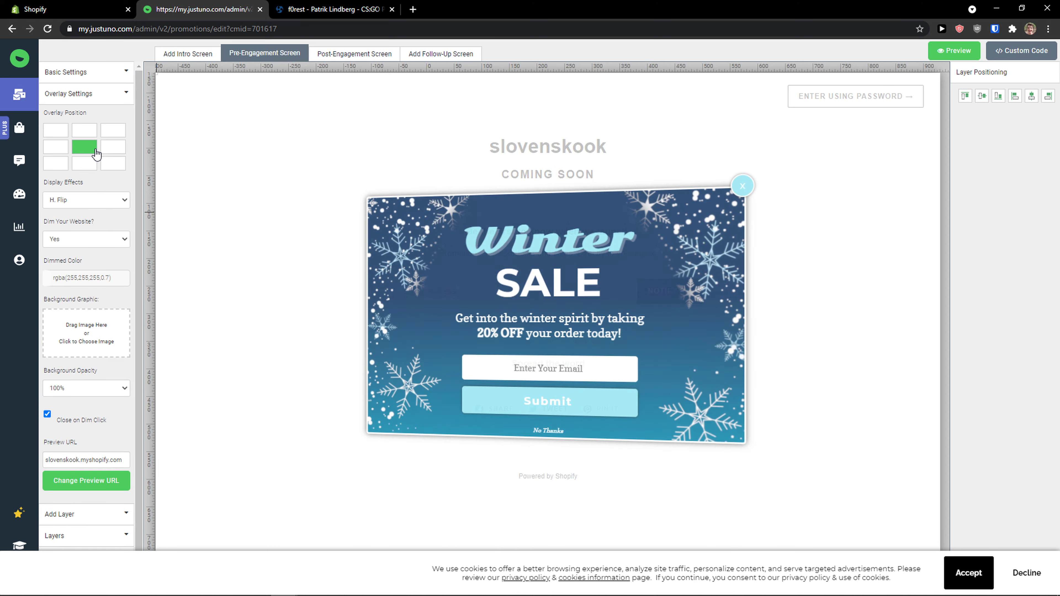
Step: Try the Zoom Out display effect on the overlay and set it back to H. Flip
left_click(102, 205)
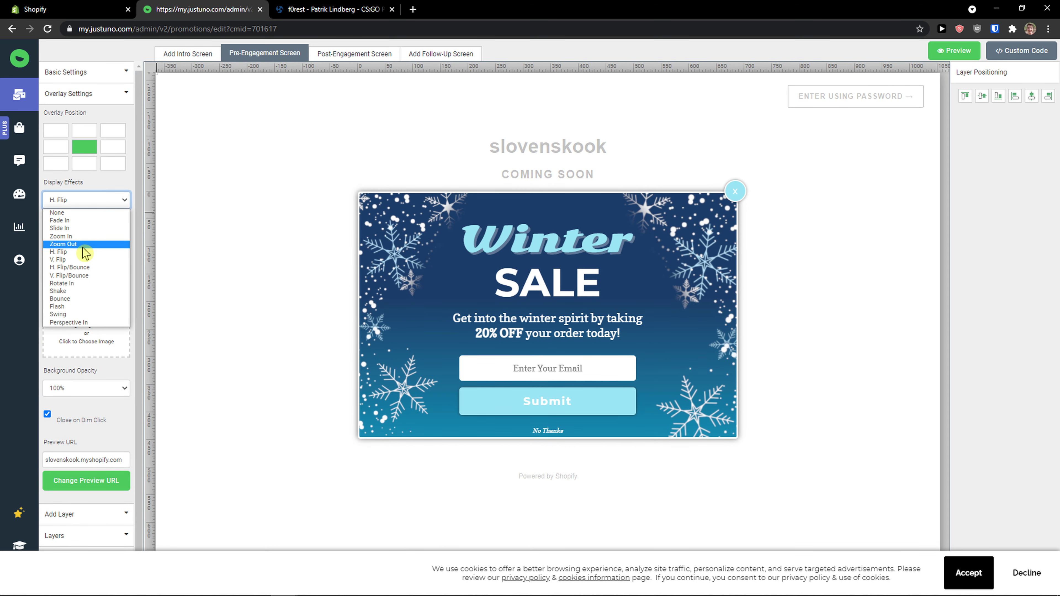
left_click(100, 200)
left_click(99, 199)
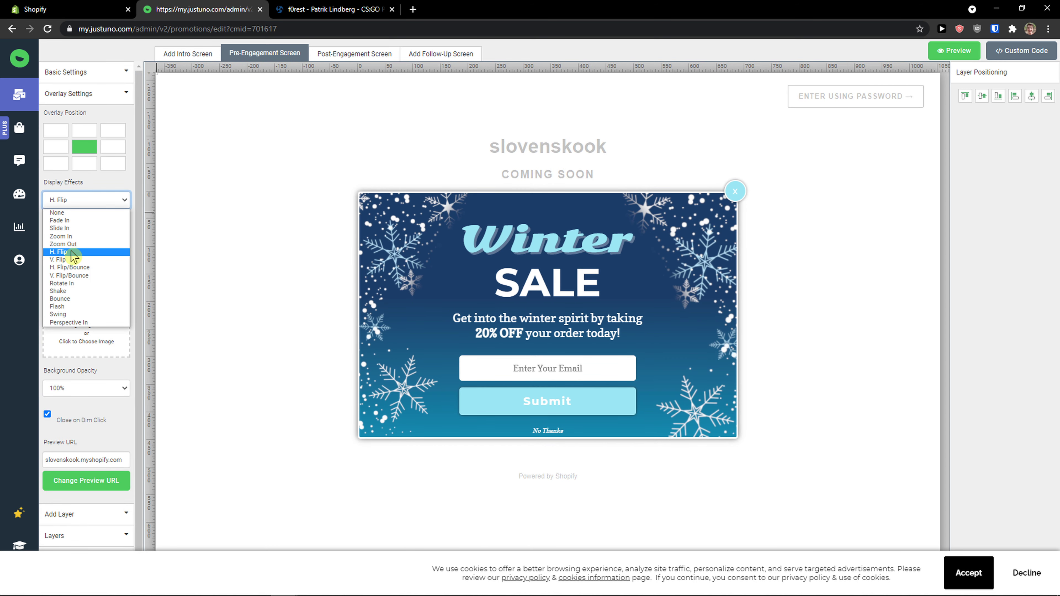
left_click(63, 244)
left_click(100, 200)
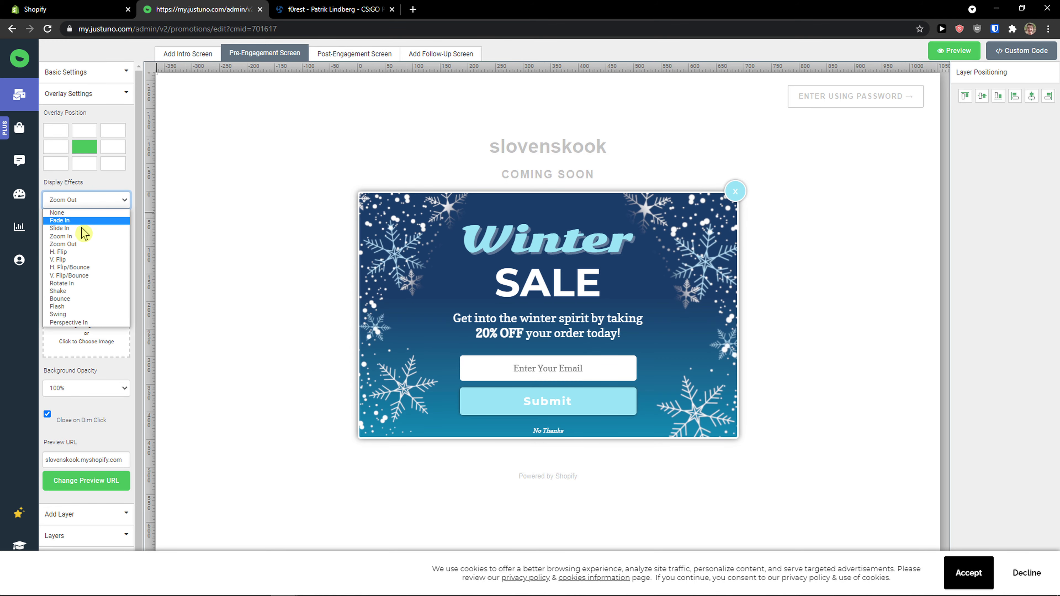
left_click(76, 251)
Step: Try the overlay with website dimming set to No, and set it back to Yes
left_click(75, 241)
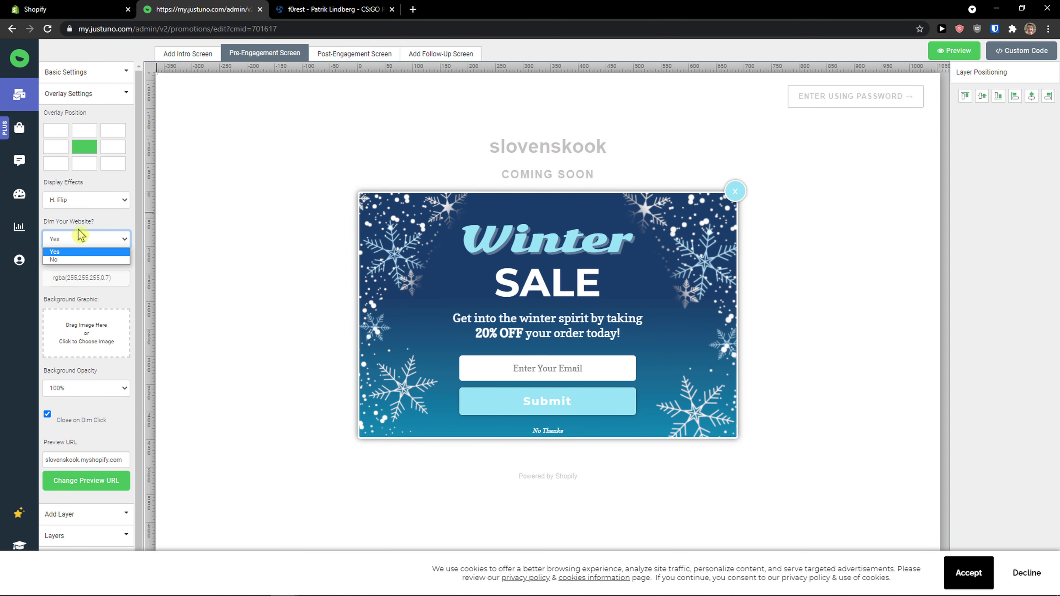
left_click(81, 236)
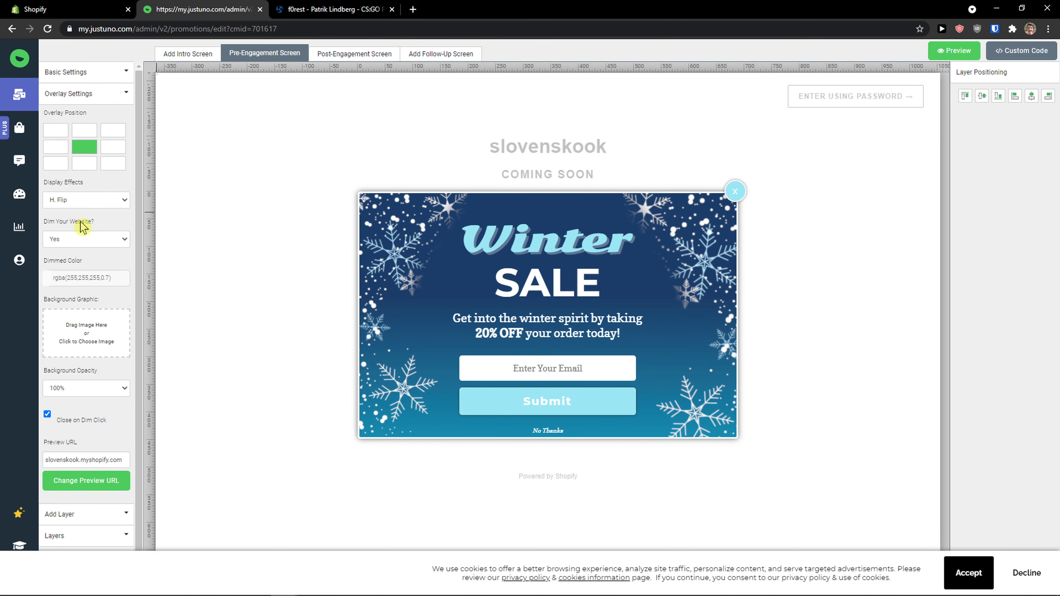
left_click(80, 242)
left_click(73, 266)
left_click(74, 242)
left_click(74, 260)
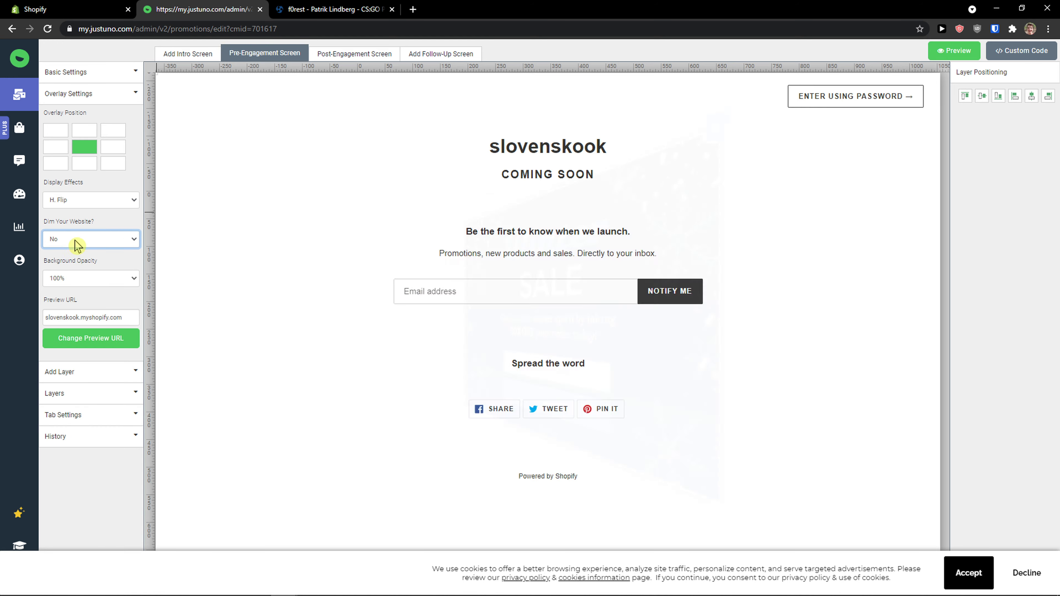
left_click(75, 240)
left_click(81, 251)
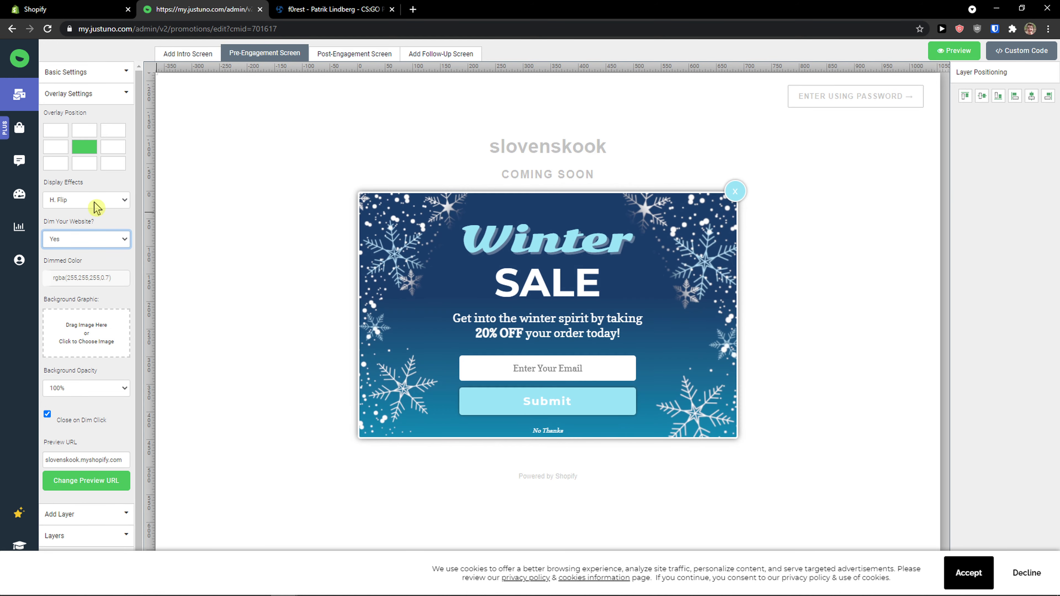
left_click(94, 202)
left_click(87, 305)
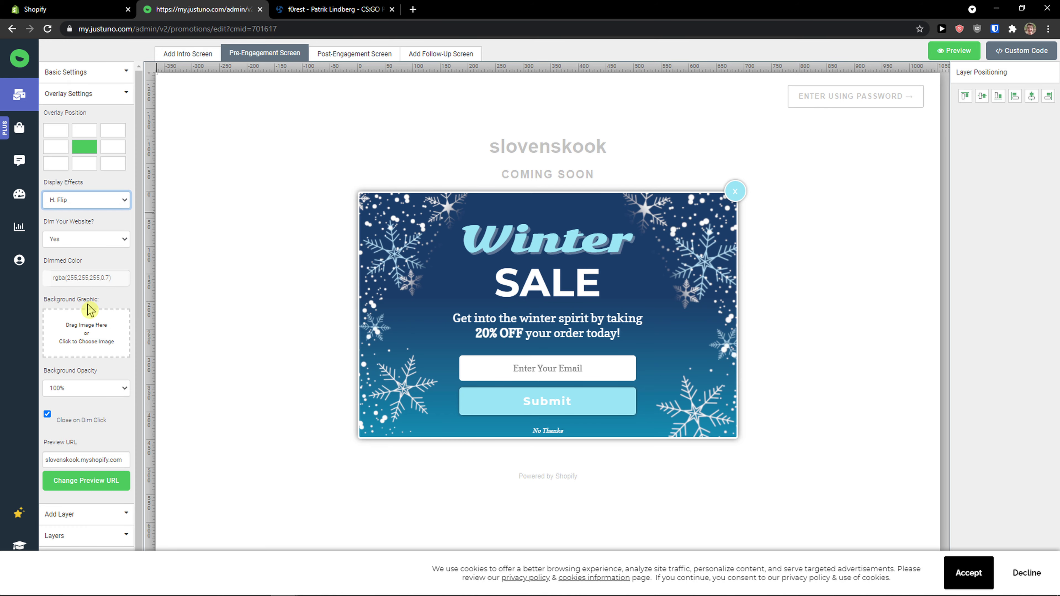
left_click(94, 199)
left_click(81, 260)
key("Down")
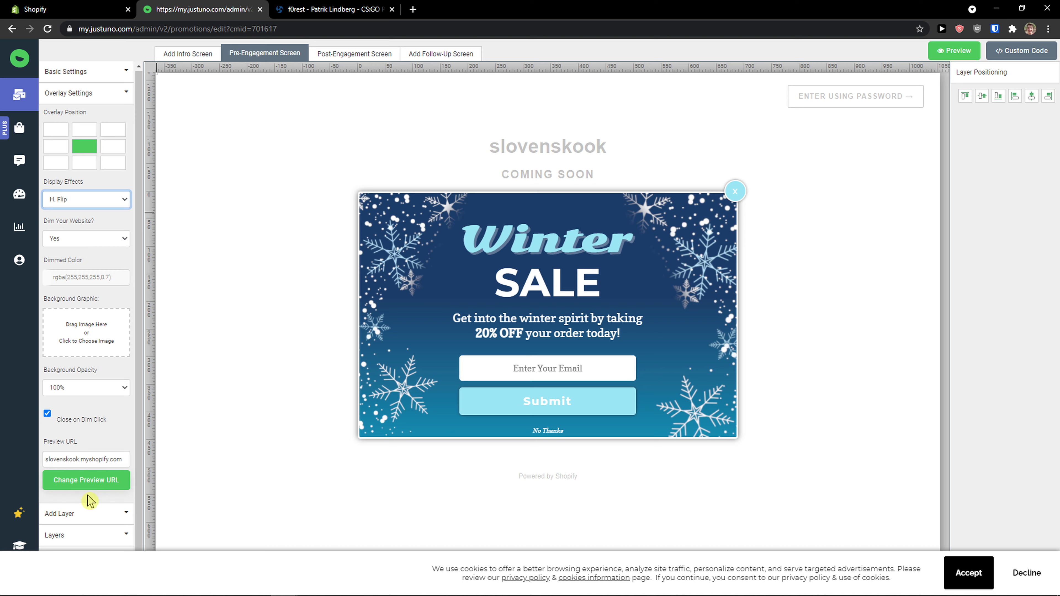
Step: Add a consent checkbox beside the email field and enlarge its text label to about 312 by 69 px
left_click(81, 512)
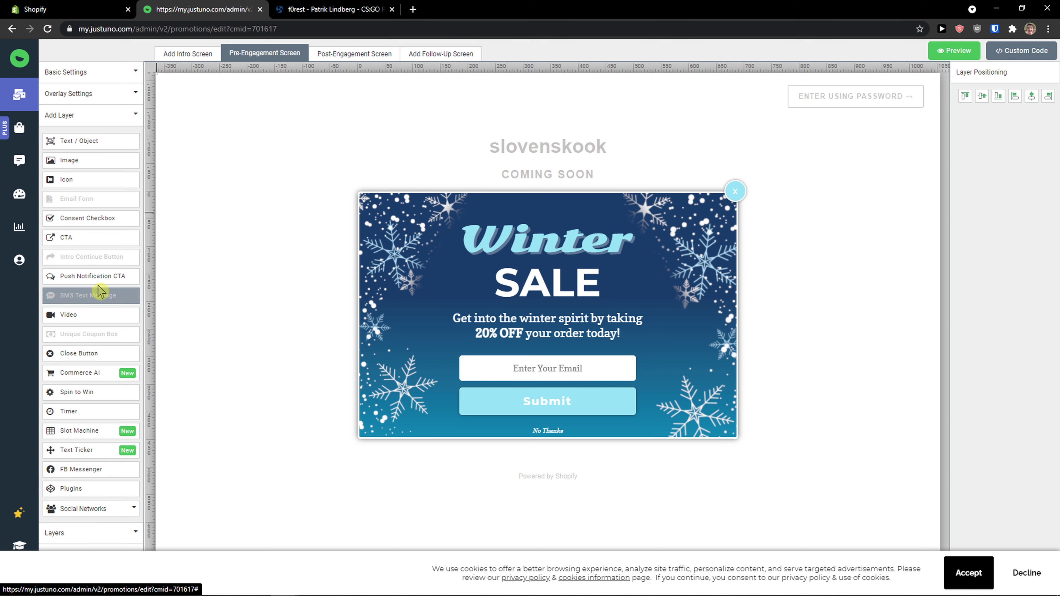
left_click_drag(75, 226, 520, 367)
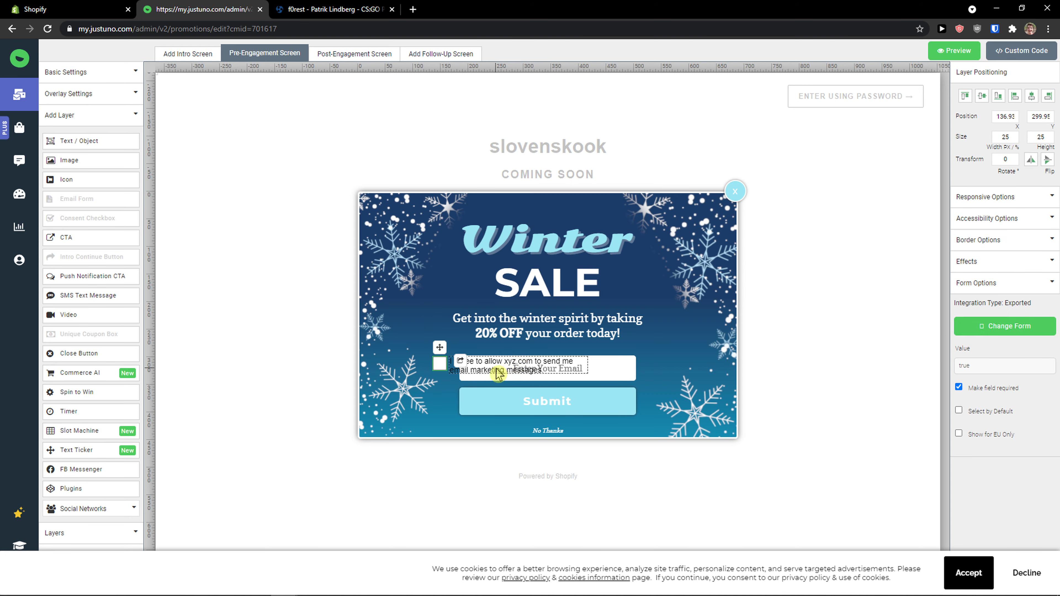
left_click(504, 366)
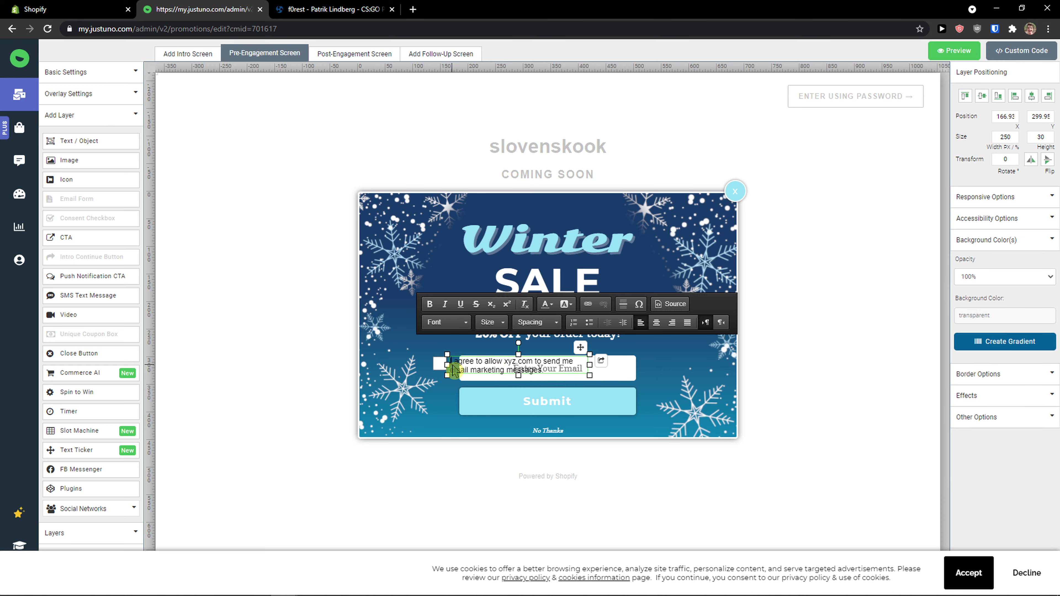
left_click_drag(447, 355, 410, 332)
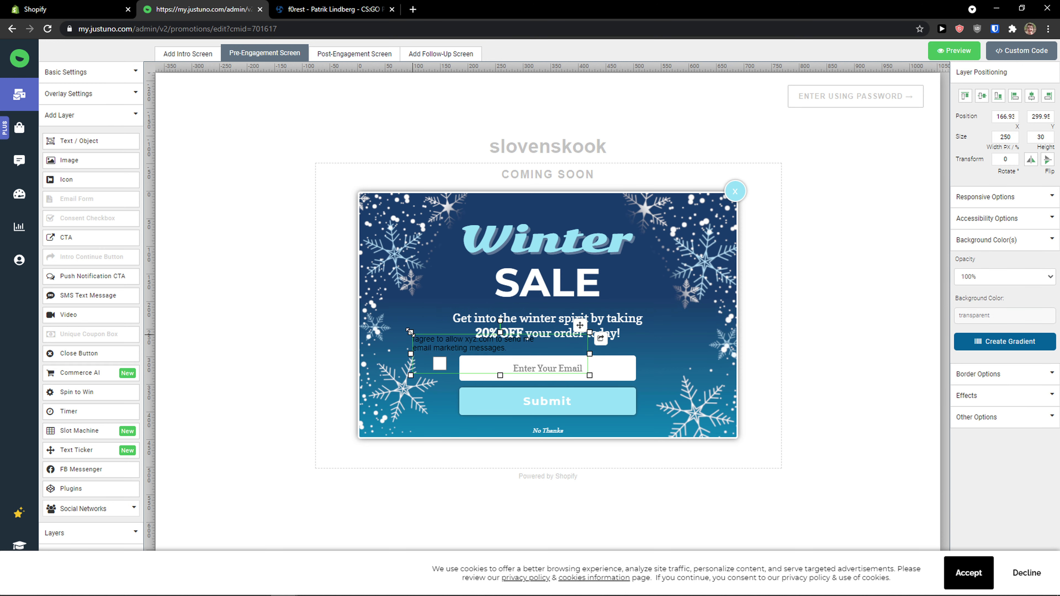
Step: Delete the text of the consent checkbox's label
left_click(422, 344)
right_click(426, 347)
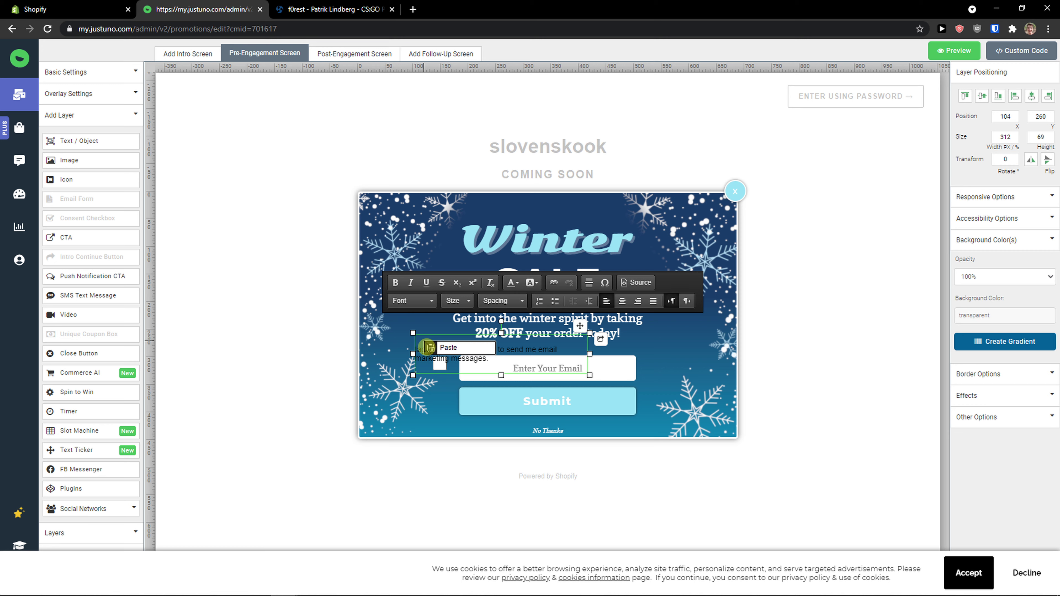
left_click(431, 361)
left_click_drag(433, 361, 403, 367)
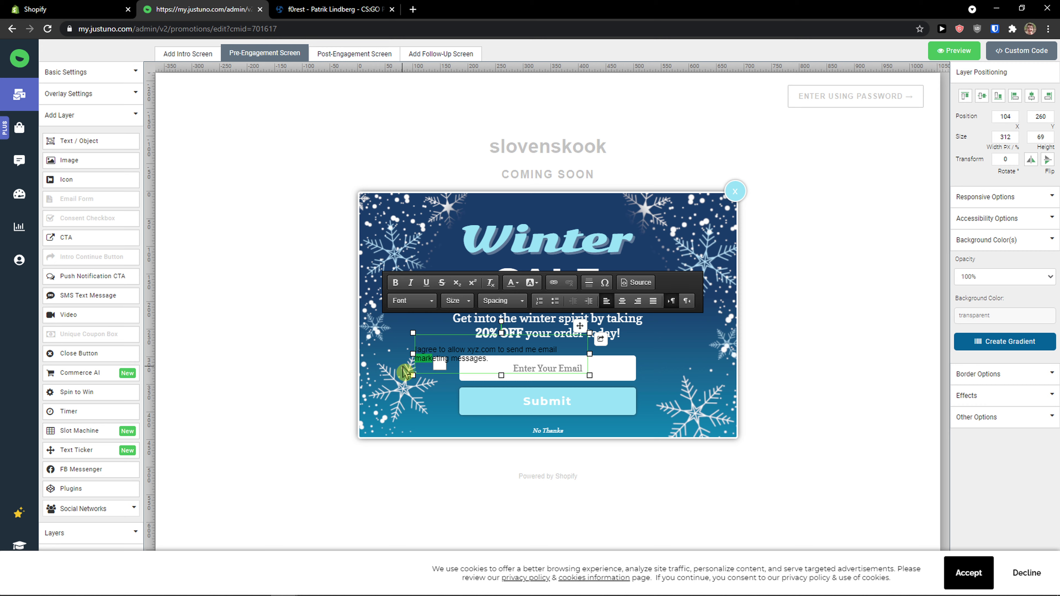
left_click_drag(512, 369, 415, 343)
key("BackSpace")
left_click(387, 335)
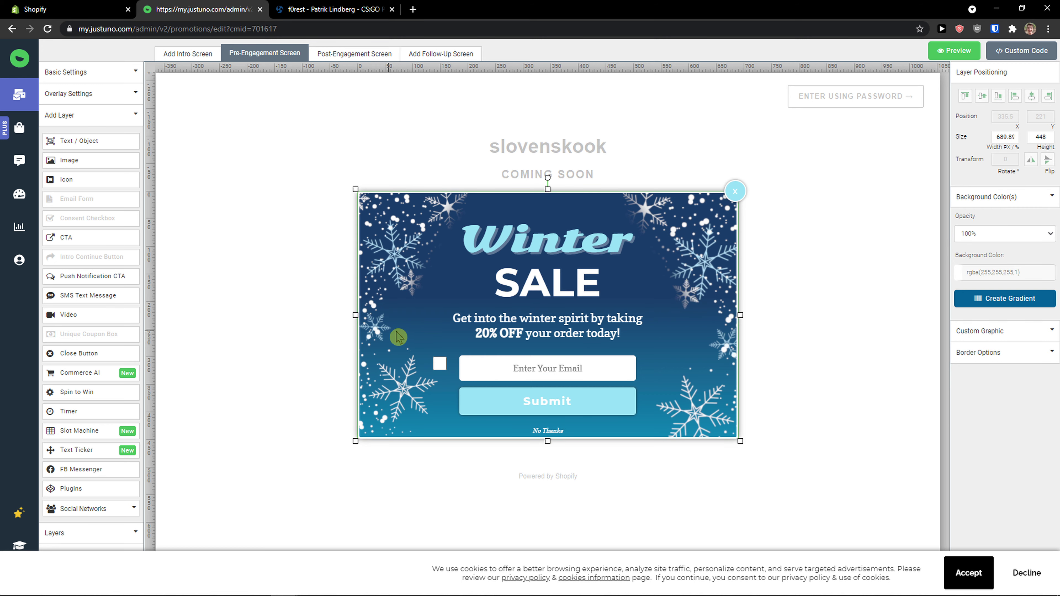
Step: Examine the editing options of the popup's discount text, close button, email field and submit button
left_click(447, 350)
left_click(447, 340)
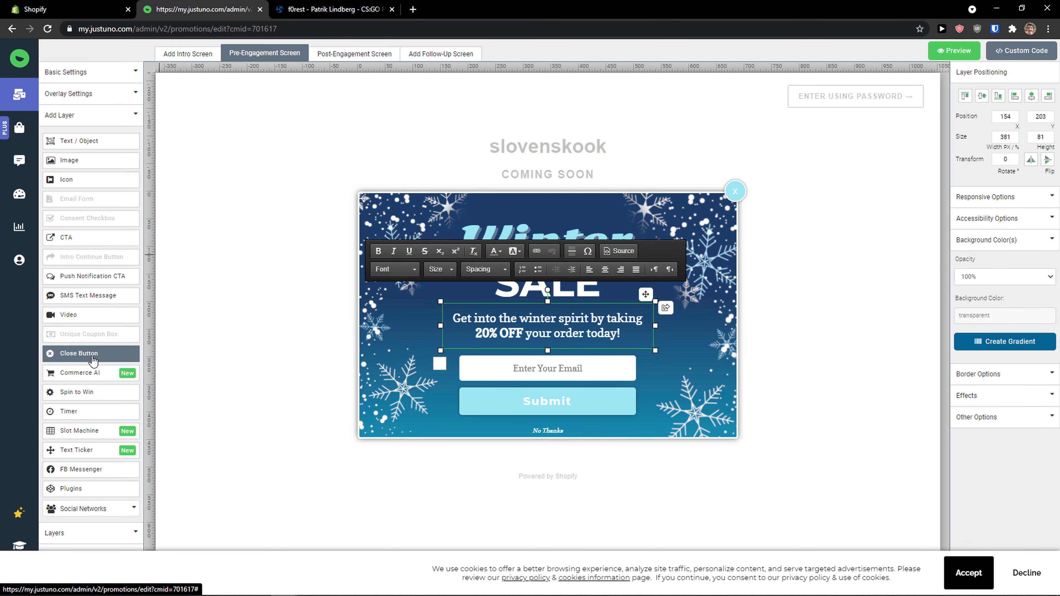
left_click(736, 195)
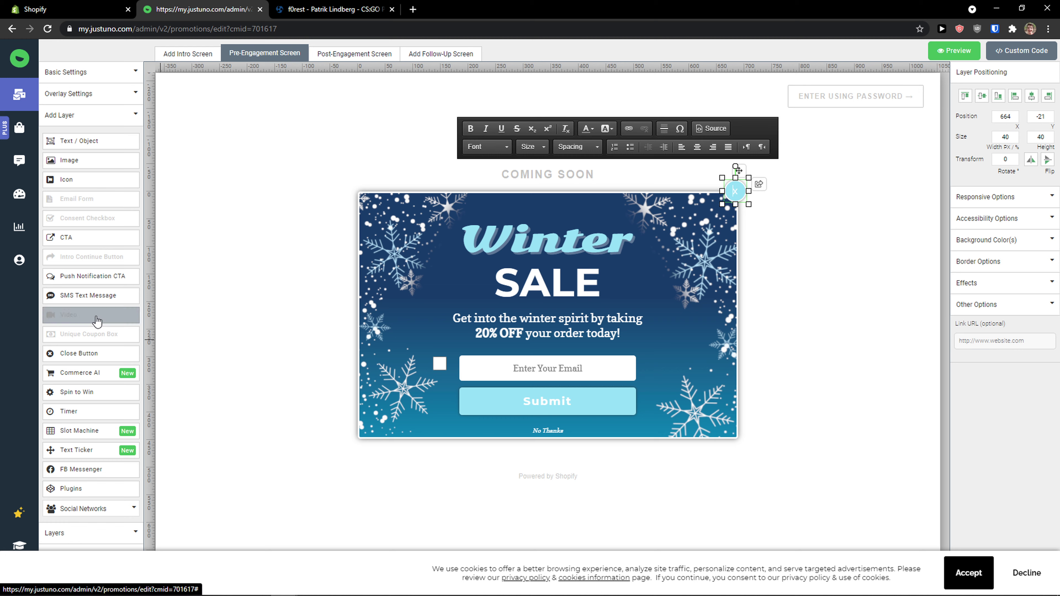
mouse_move(15, 142)
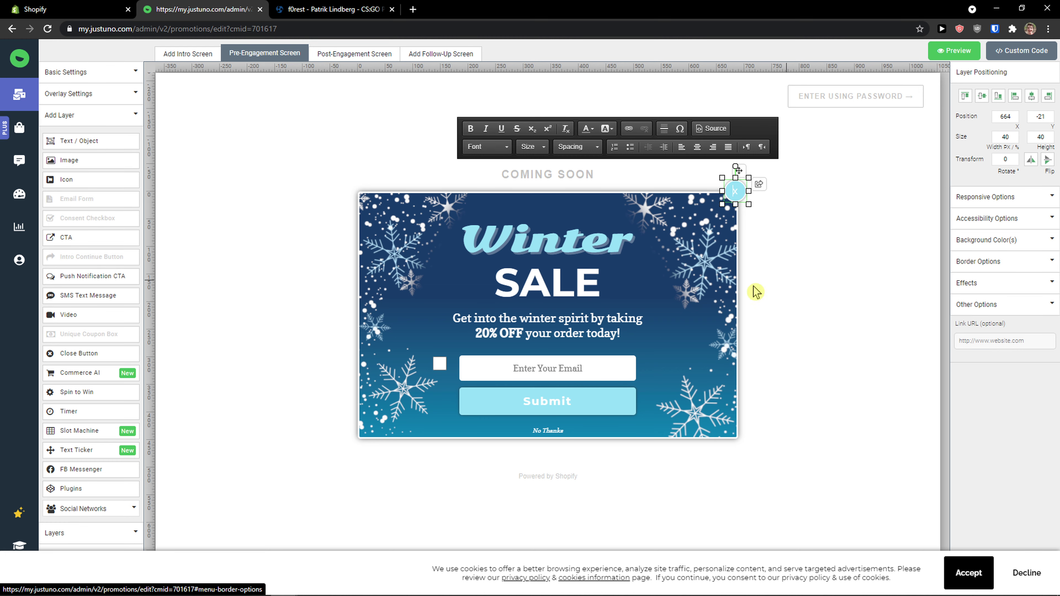
left_click(606, 374)
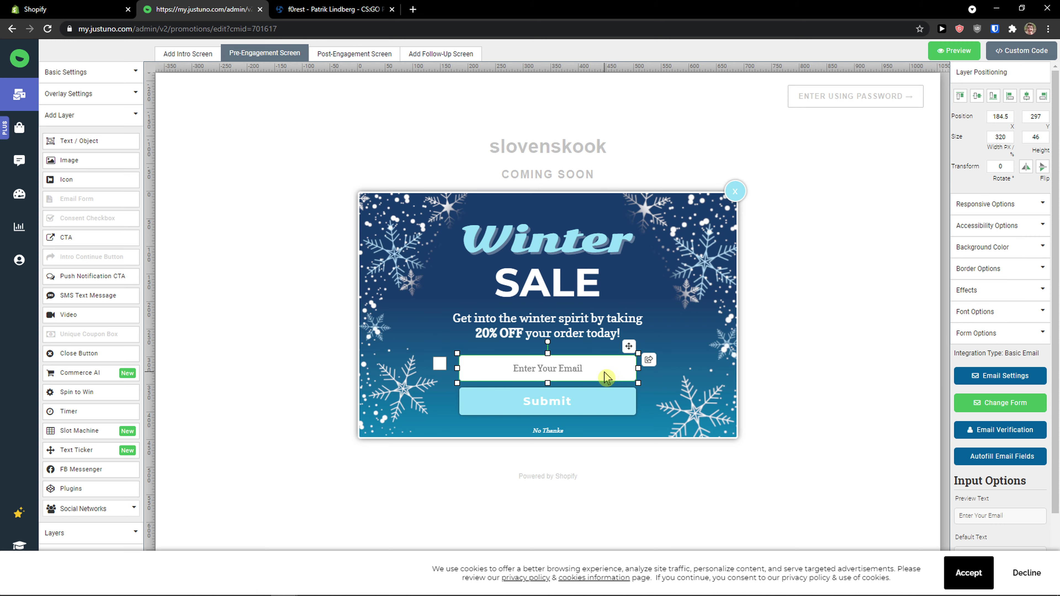
left_click(594, 392)
left_click(788, 394)
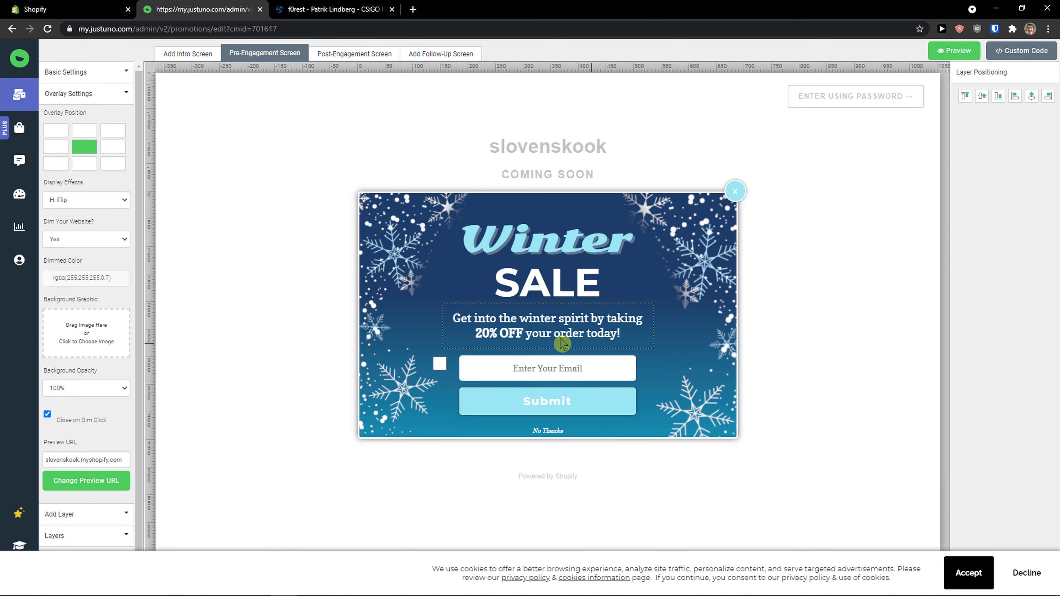
Step: Examine the promotion's layer list, selecting the pre-engagement layers from the consent checkbox down to Take 20% Off
left_click(98, 539)
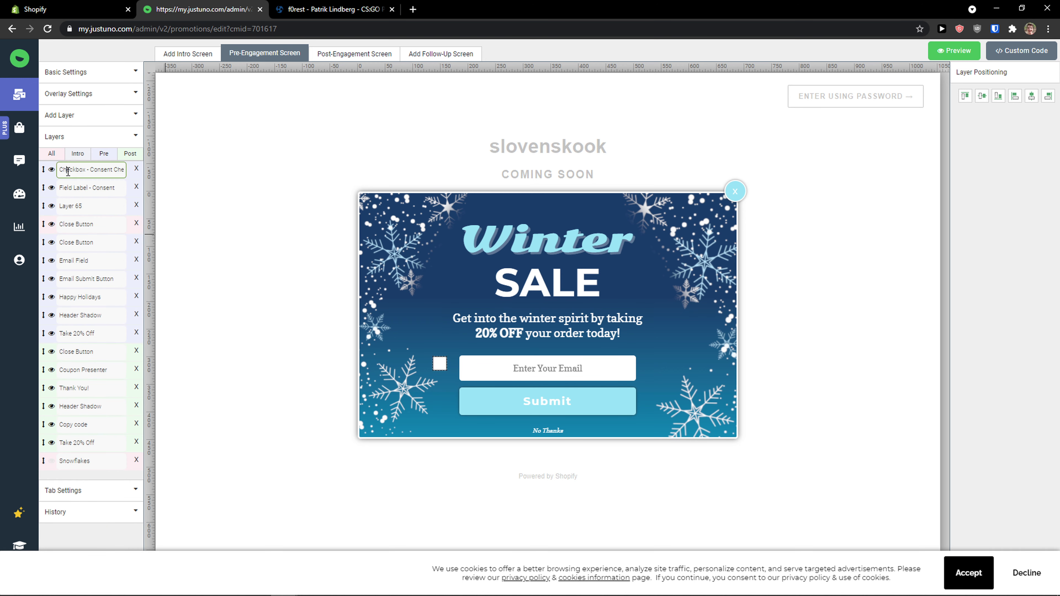
left_click(68, 171)
left_click(70, 188)
left_click(72, 204)
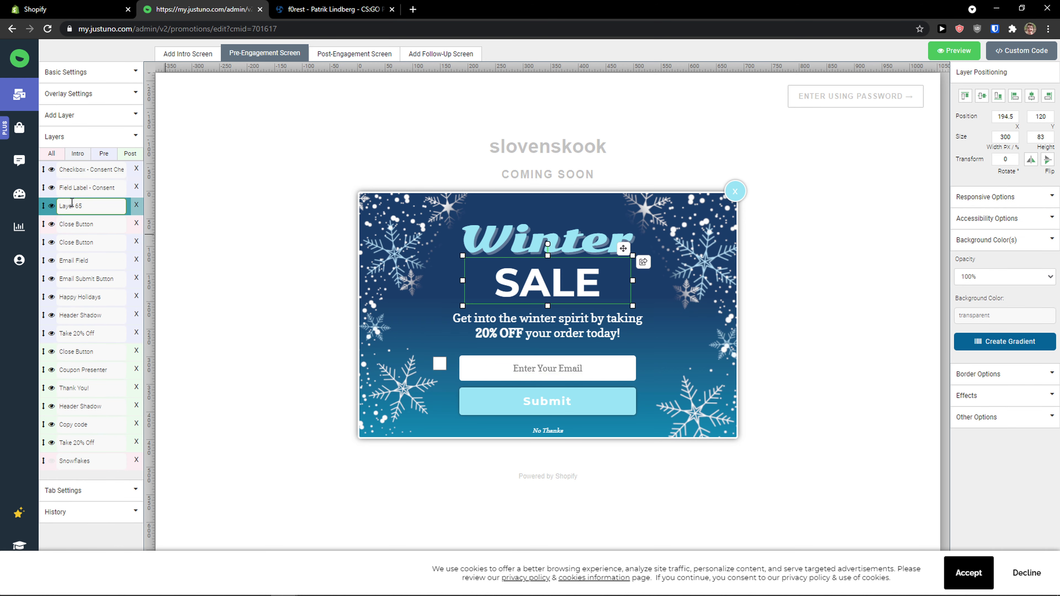
left_click(71, 222)
left_click(74, 259)
left_click(83, 280)
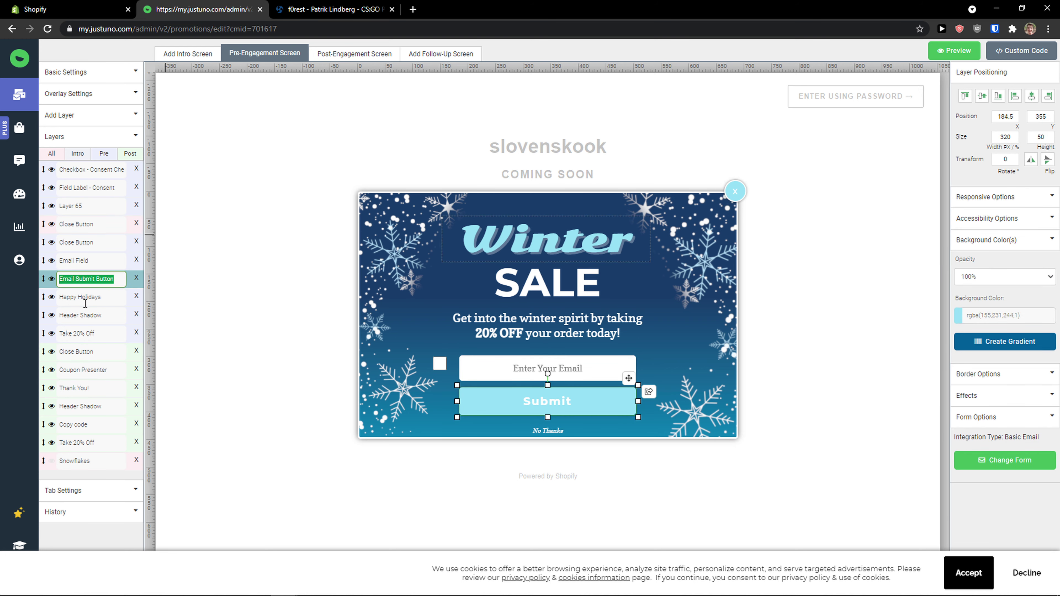
left_click(85, 301)
left_click(86, 316)
left_click(86, 334)
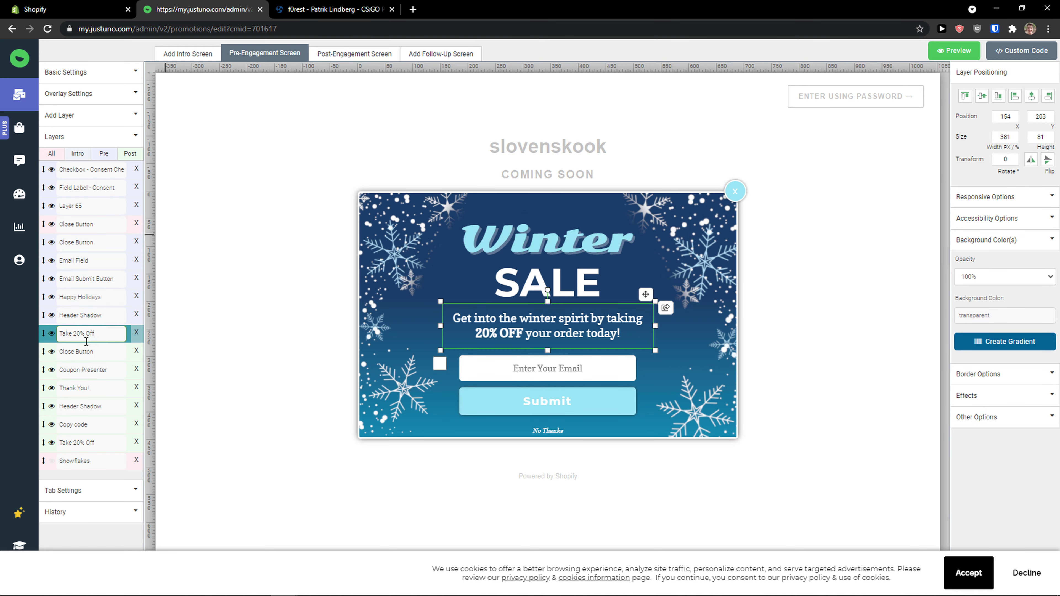
Step: Examine the promotion's tab settings and browse the tab template gallery without choosing a theme
left_click(109, 497)
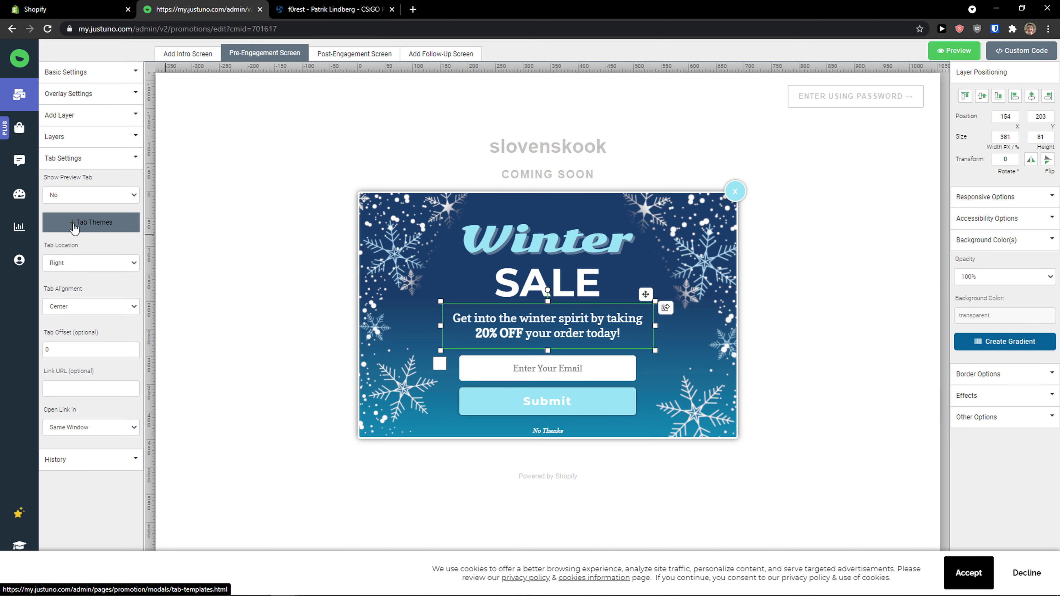
left_click(90, 222)
scroll(309, 309, "down", 12)
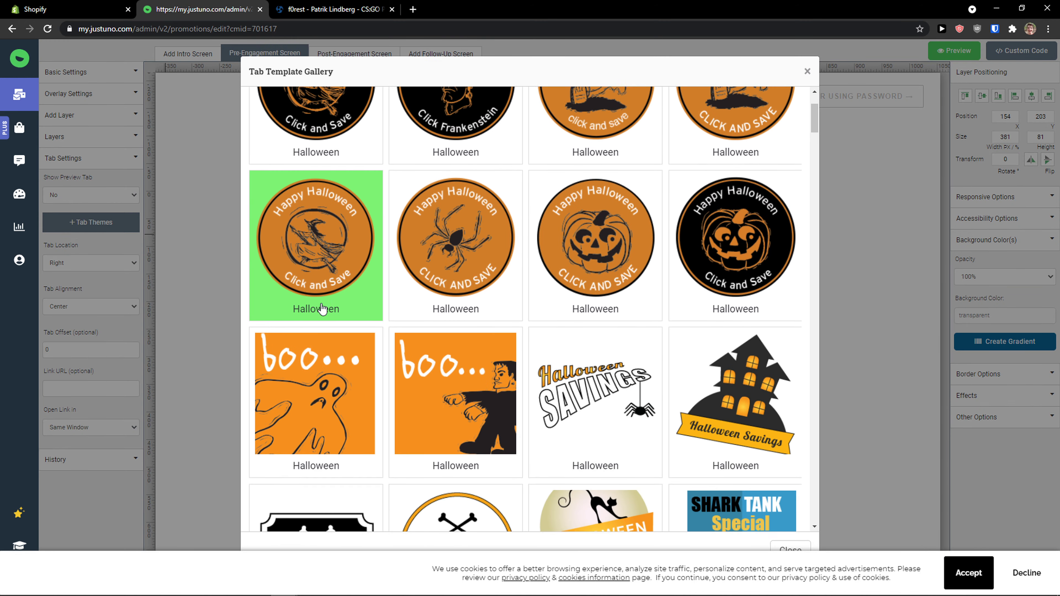
scroll(309, 309, "down", 15)
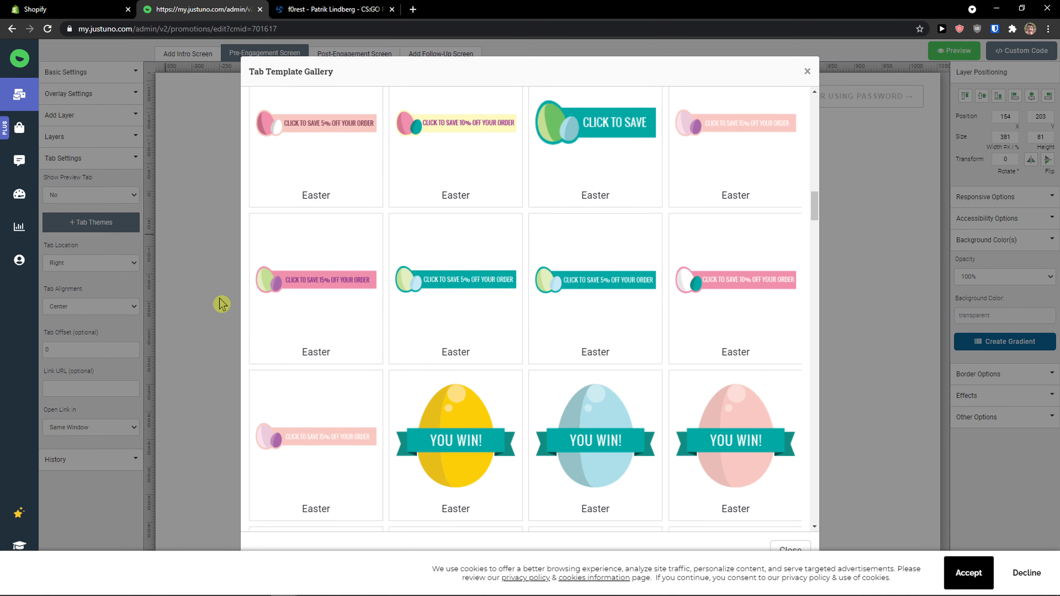
left_click(211, 307)
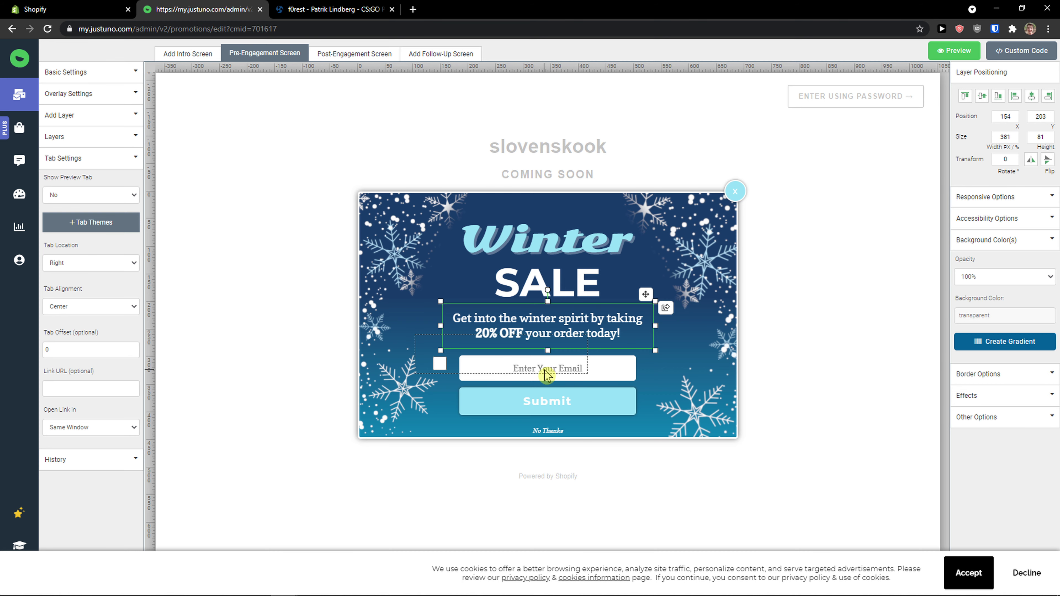
Step: Examine the email field's layer properties, email settings, form options and input options
left_click(599, 375)
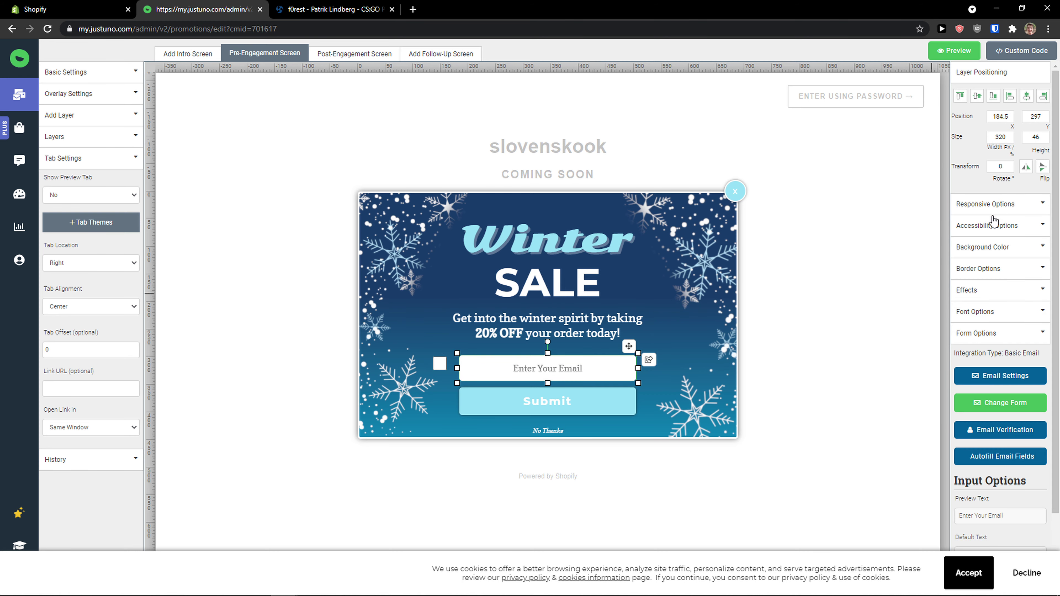
scroll(993, 223, "down", 2)
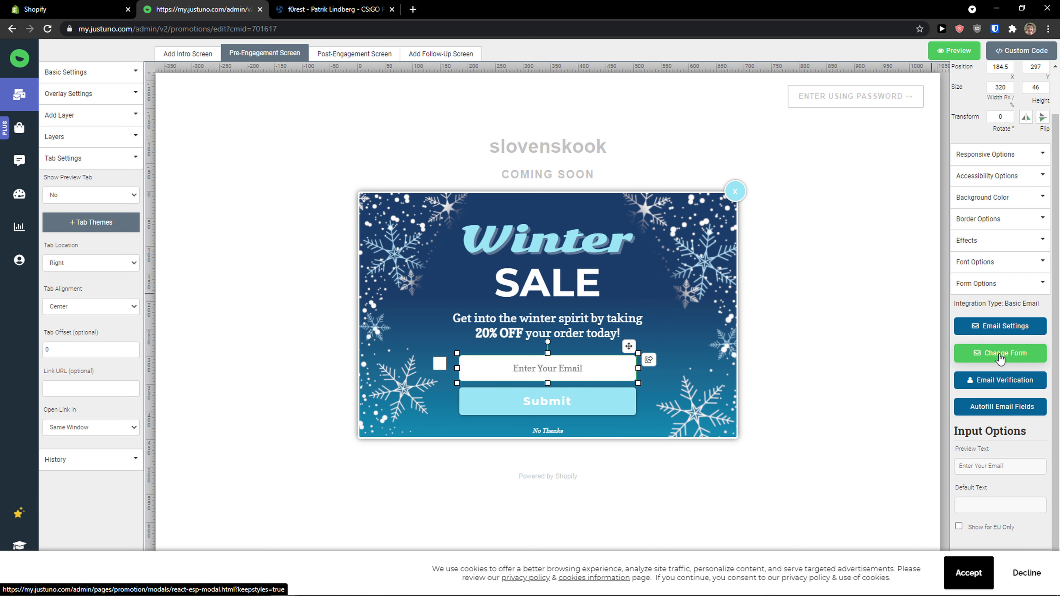
left_click(999, 327)
left_click(807, 72)
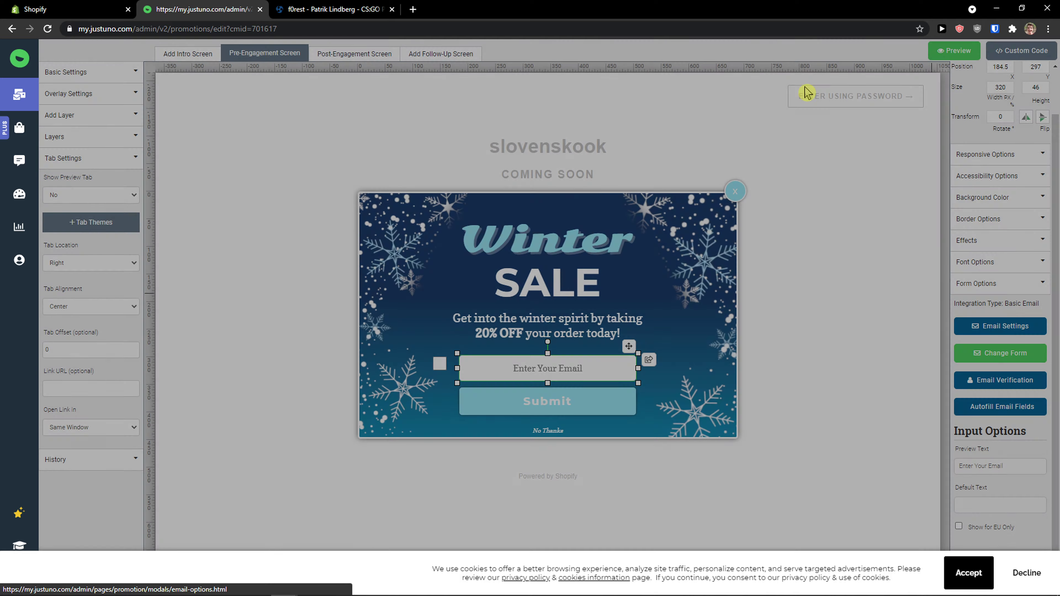
scroll(989, 194, "up", 2)
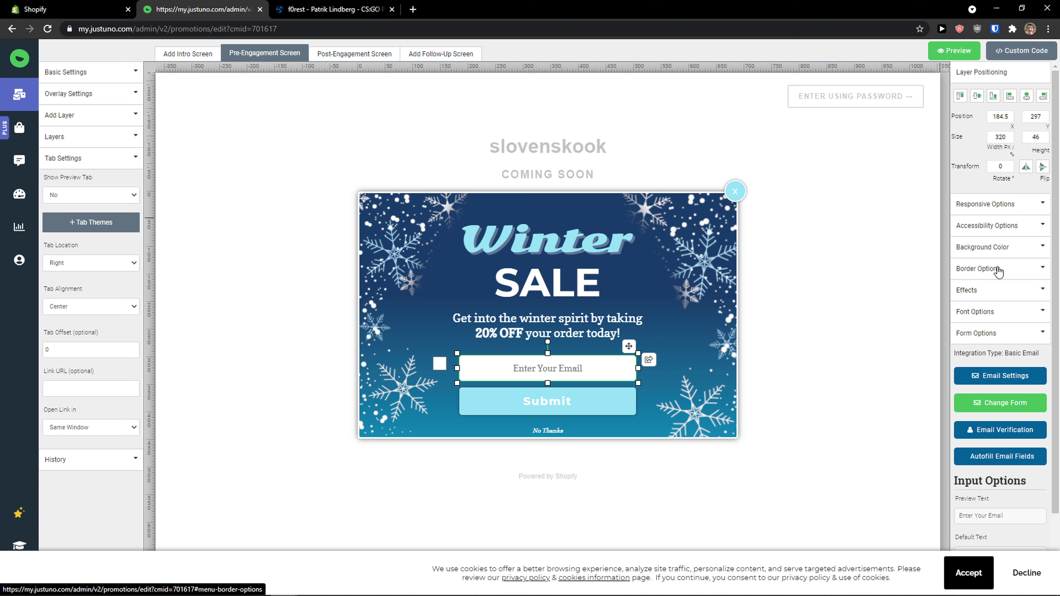
key("ctrl+plus")
key("ctrl+plus")
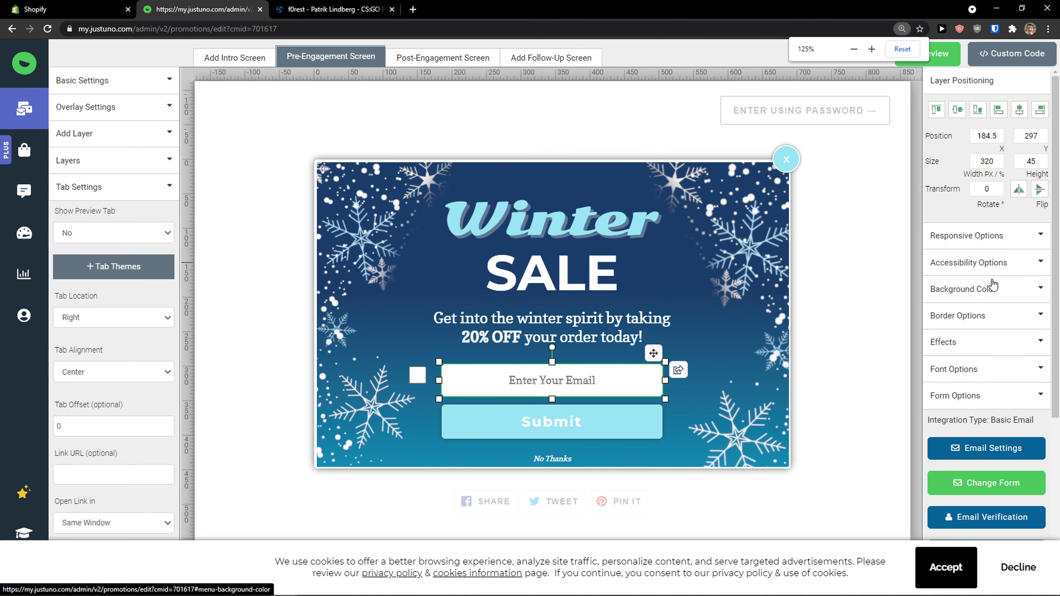
key("ctrl+plus")
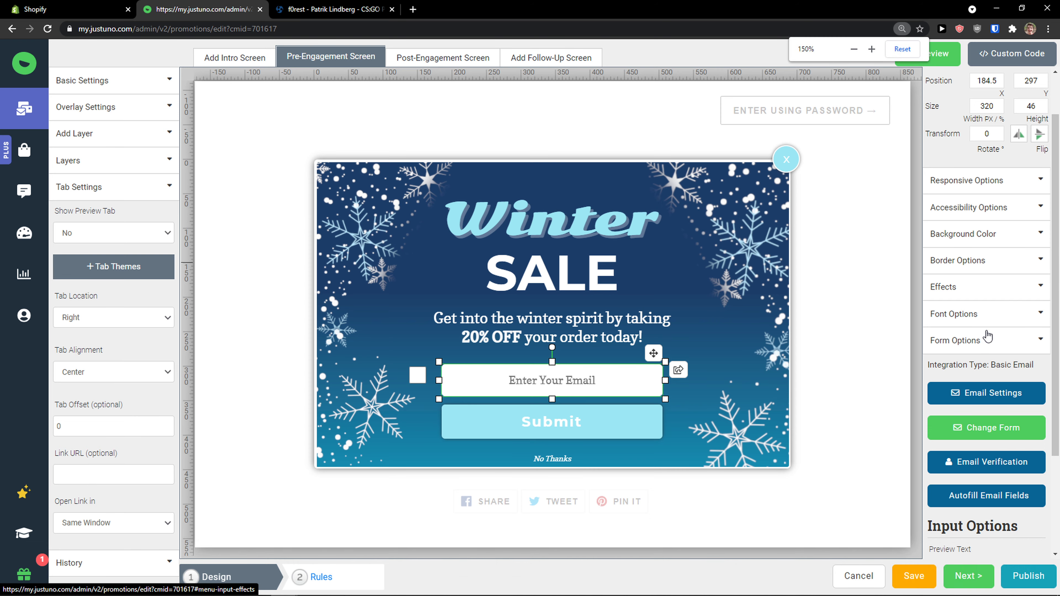
scroll(987, 341, "down", 2)
scroll(990, 345, "up", 1)
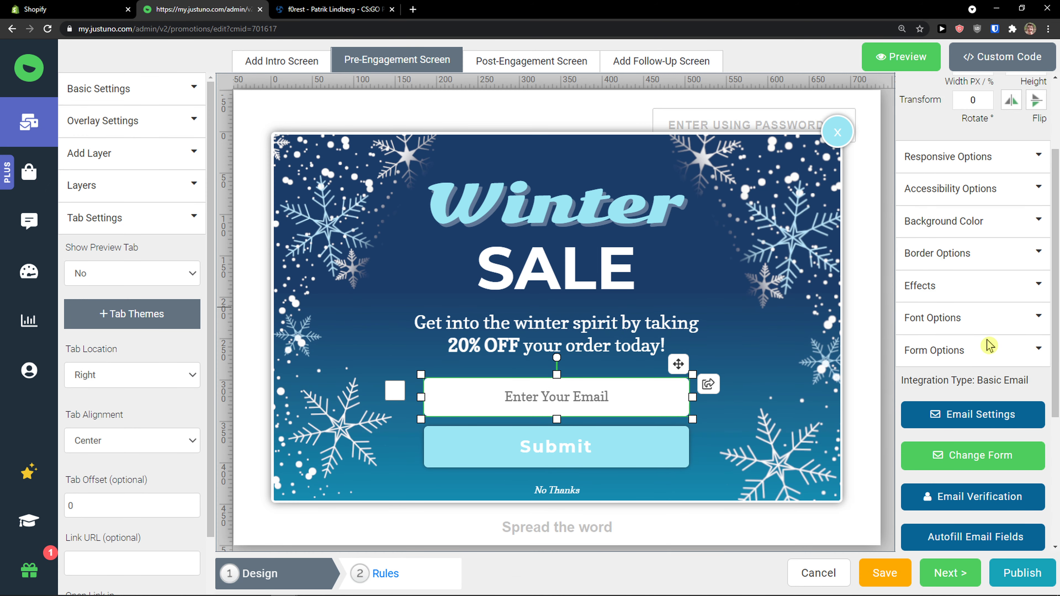
scroll(968, 322, "down", 4)
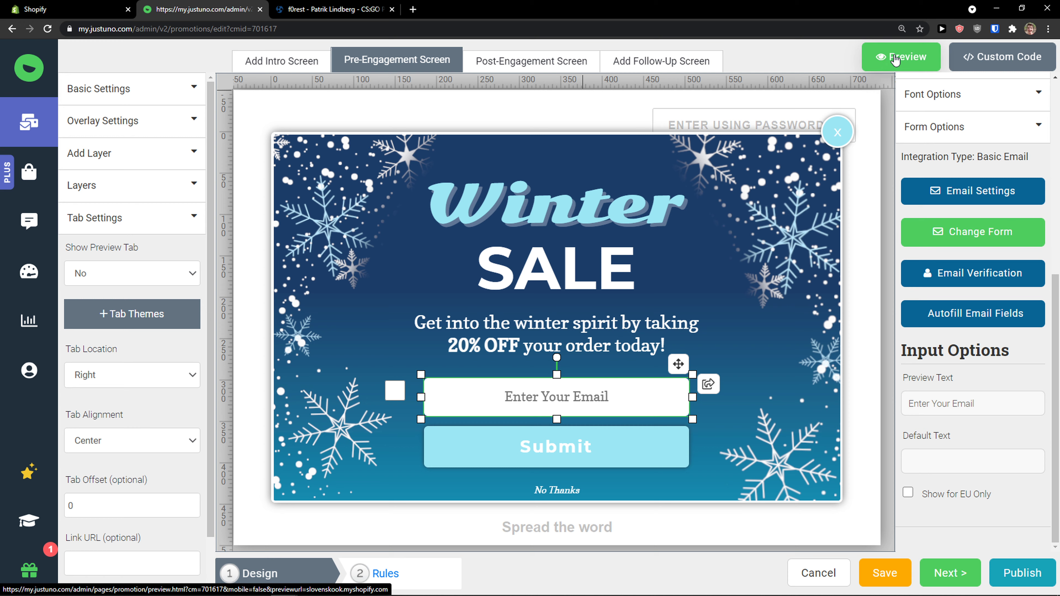
Step: Save the promotion design and continue to its display rules
left_click(887, 573)
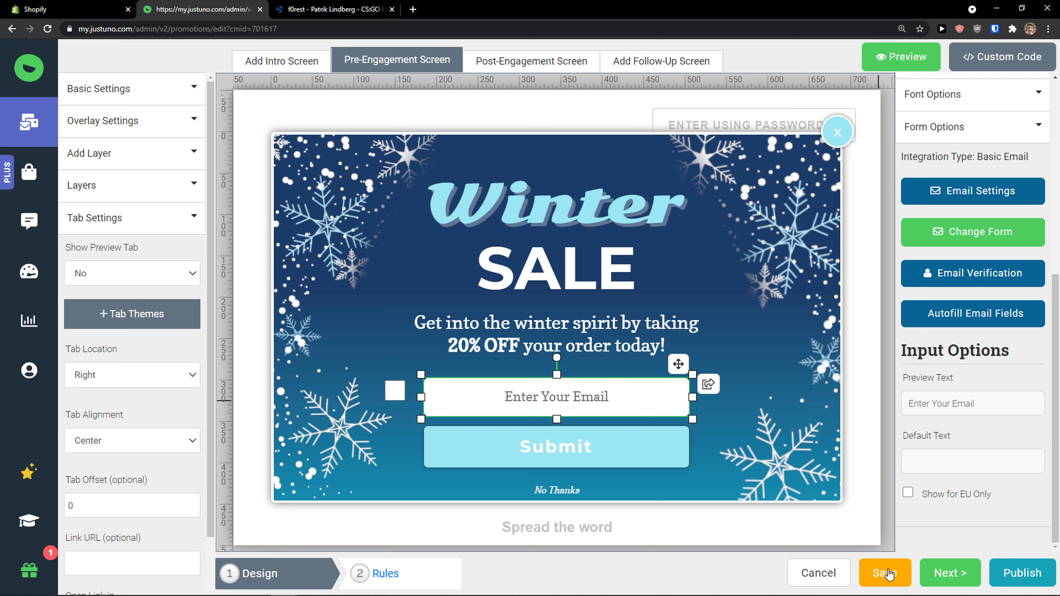
left_click(1038, 569)
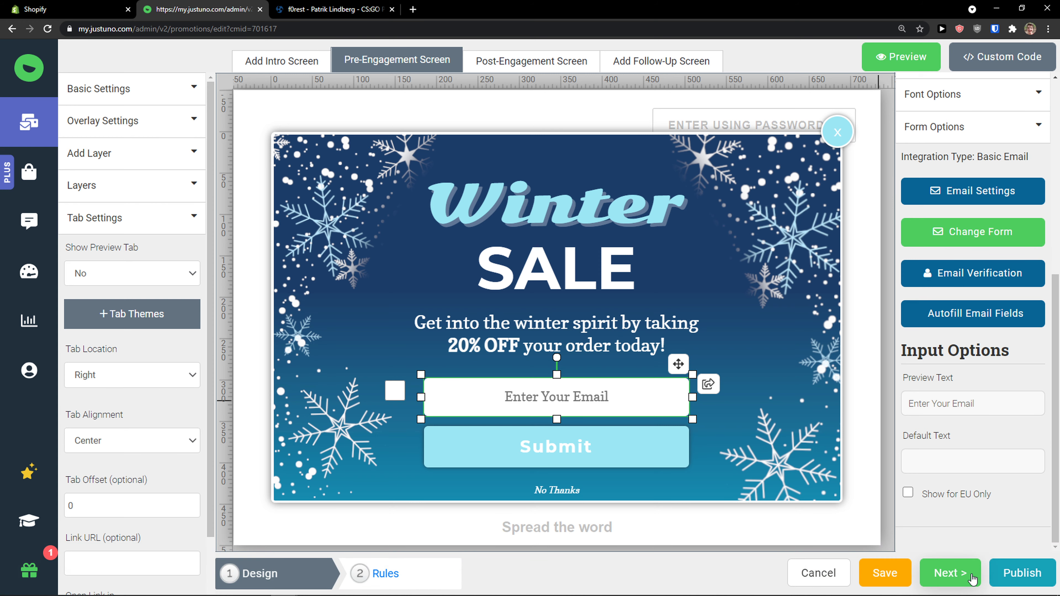
left_click(960, 575)
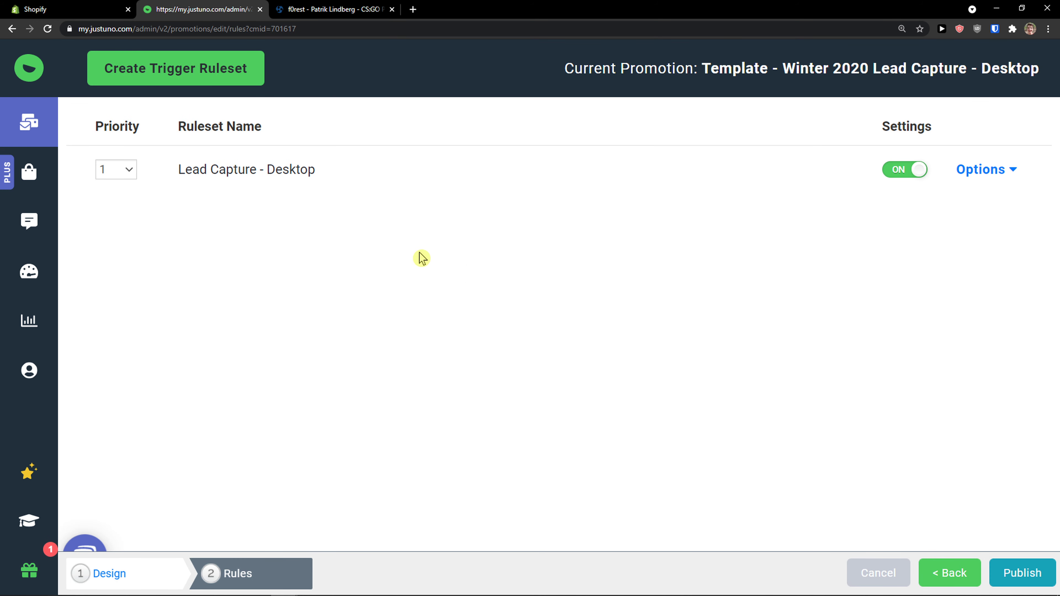
Step: Review the conditions of the Lead Capture - Desktop ruleset and return to the promotion's design
key("ctrl+minus")
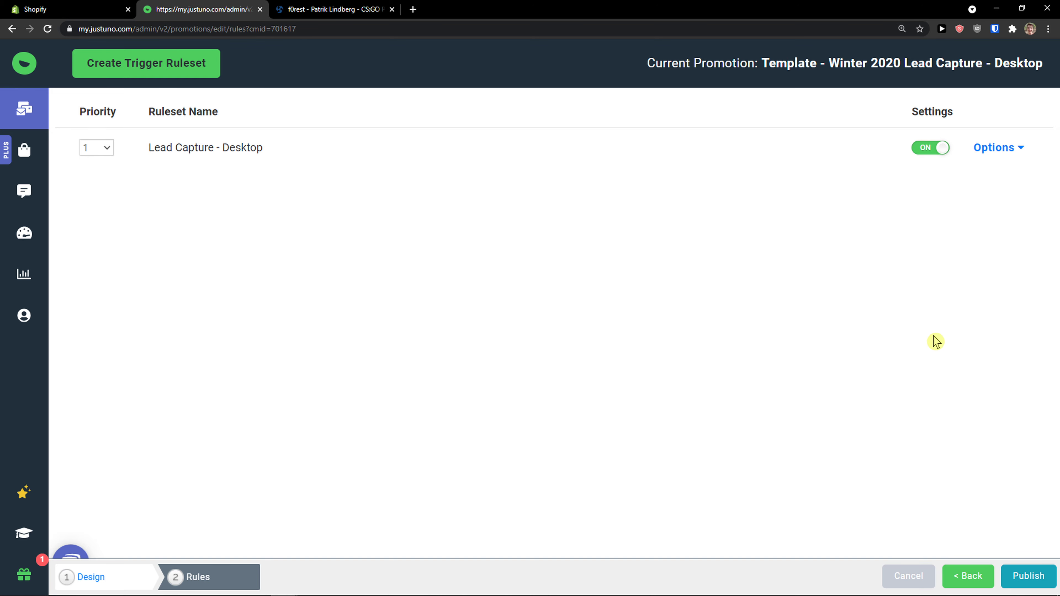
left_click(998, 153)
left_click(986, 187)
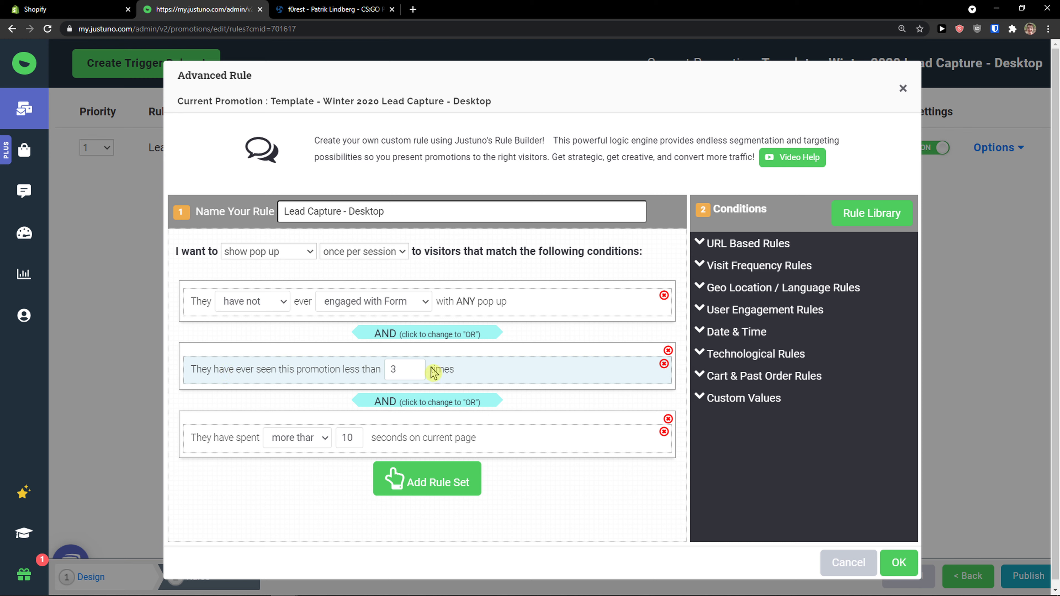
left_click(903, 88)
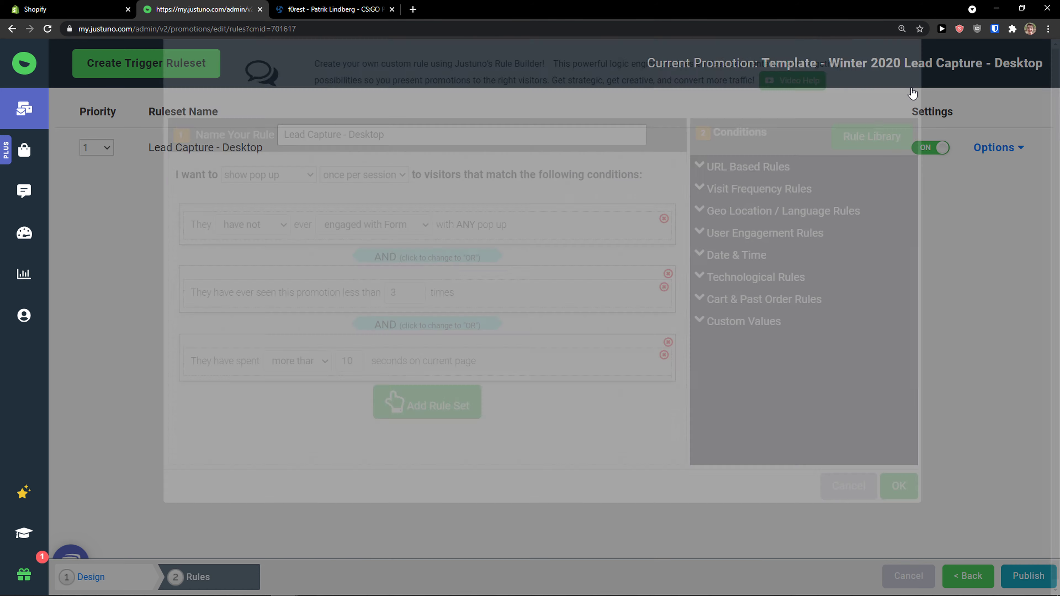
left_click(960, 574)
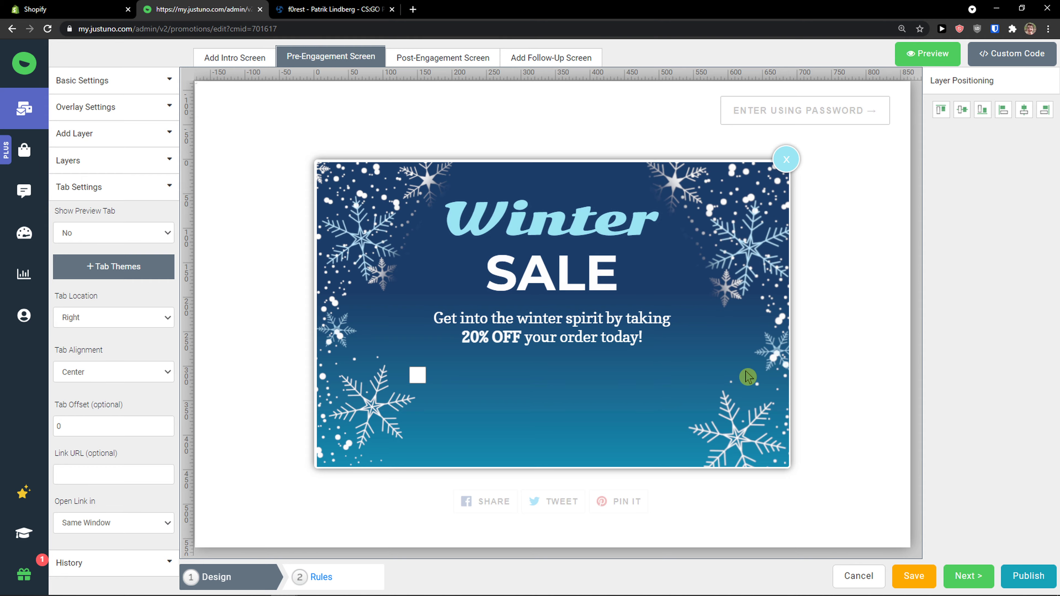
Step: Add an intro screen and a follow-up screen to the winter sale promotion, checking the post-engagement screen in between
left_click(236, 53)
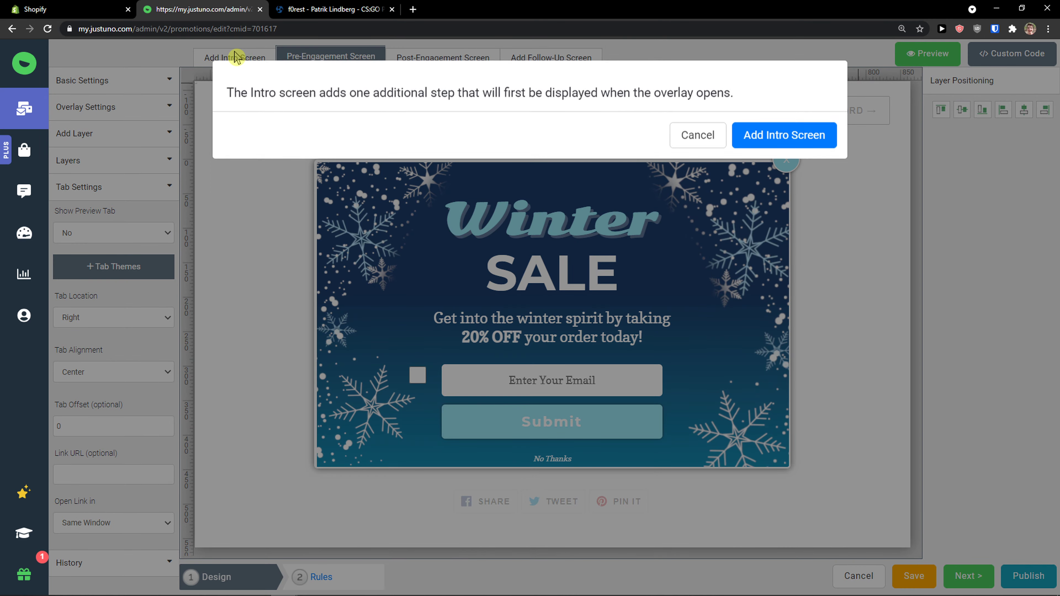
left_click(748, 133)
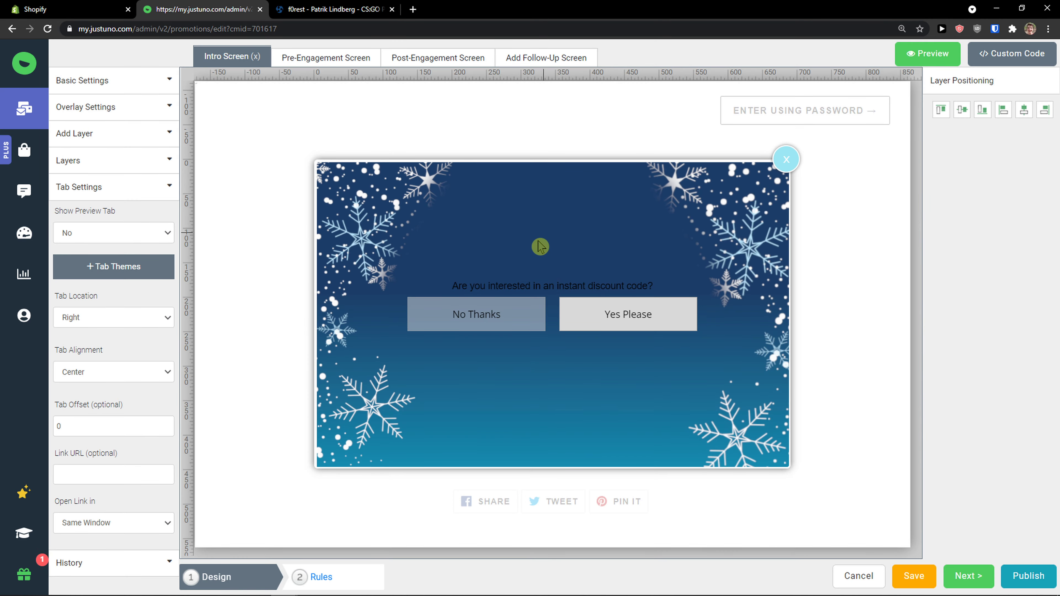
left_click(412, 63)
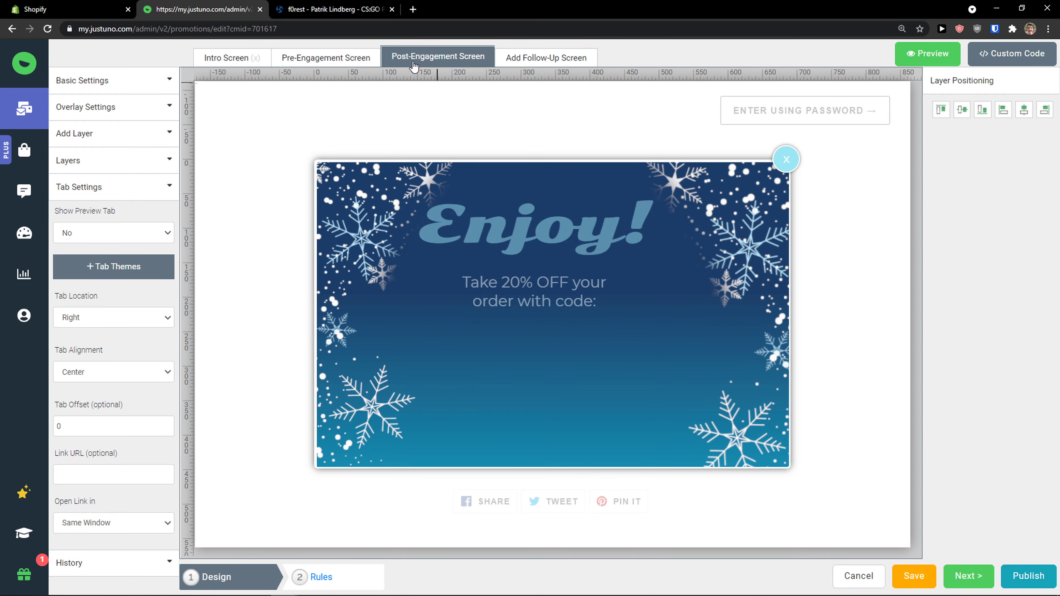
left_click(533, 56)
left_click(730, 148)
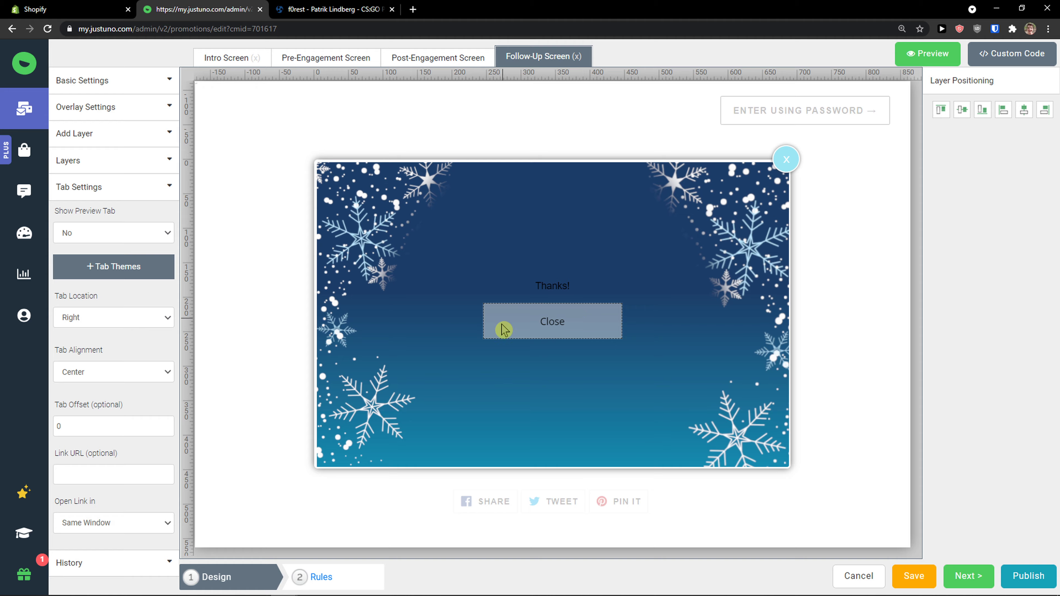
Step: Leave the promotion editor for the promotions list and view the options for creating a new promotion
left_click(23, 109)
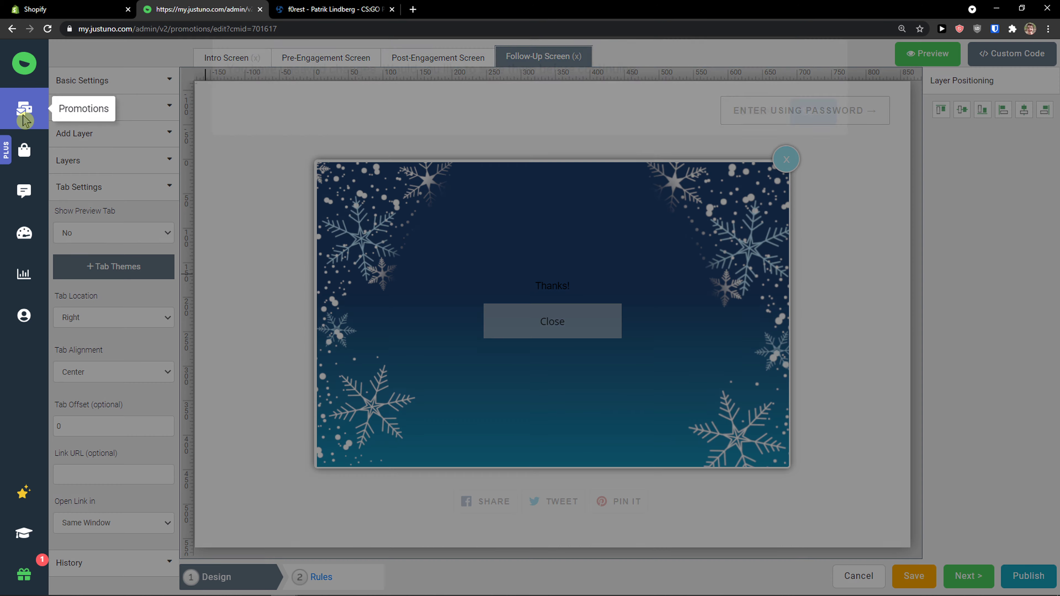
left_click(814, 134)
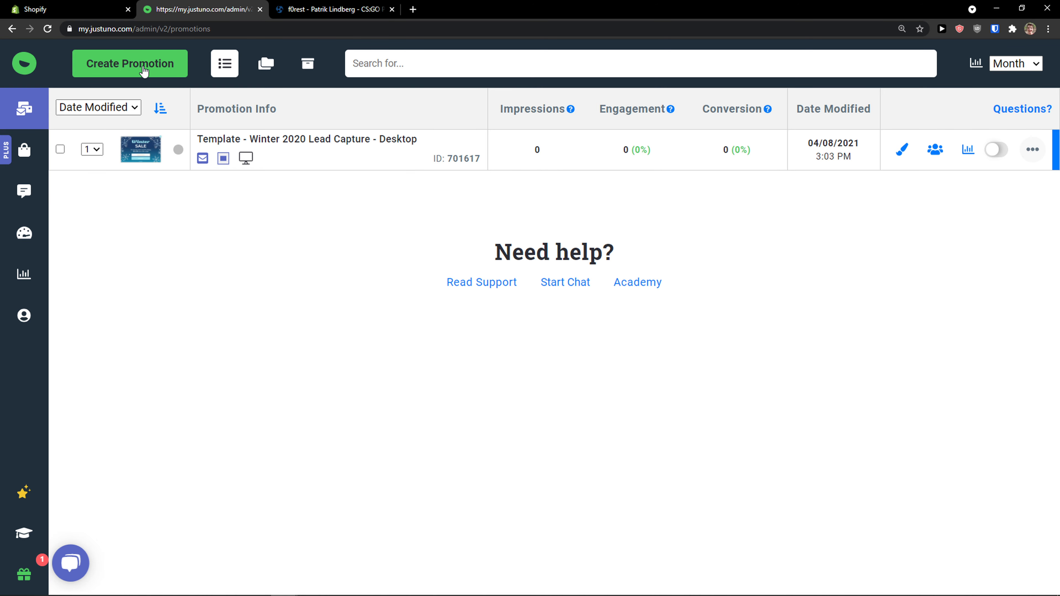
left_click(146, 71)
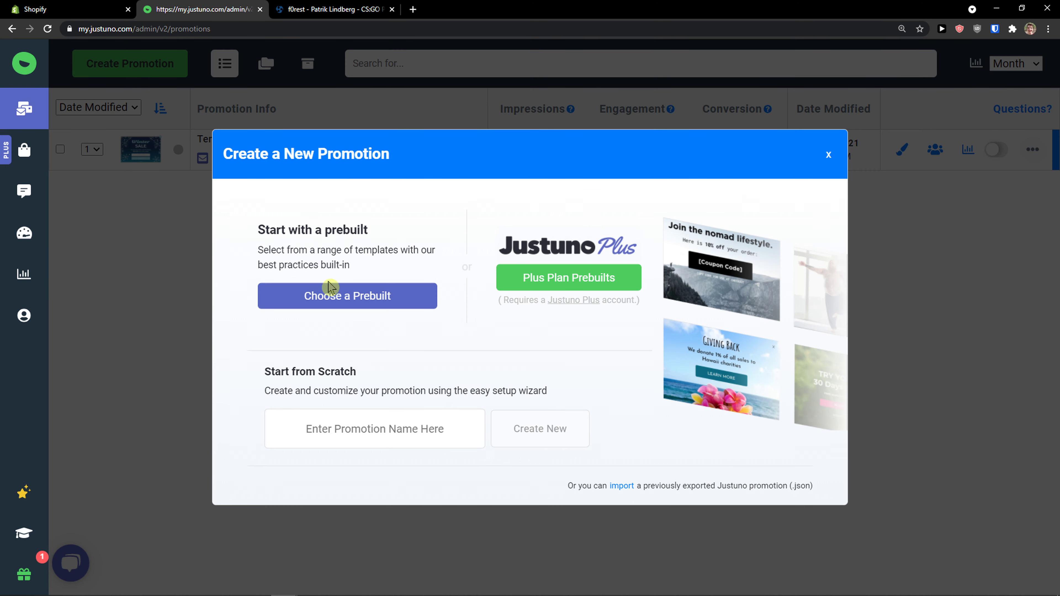
left_click(208, 288)
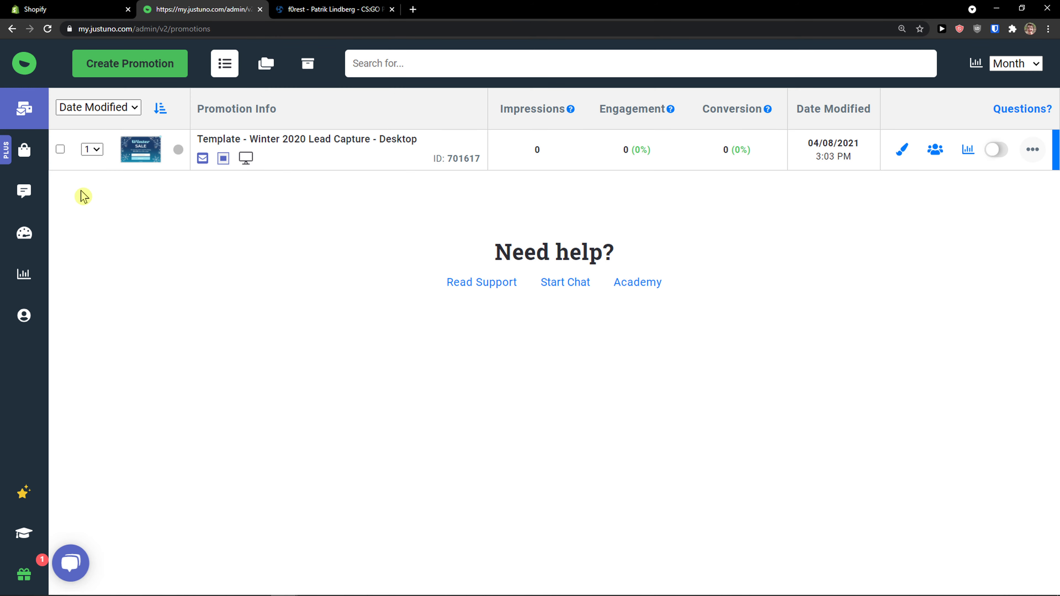
Step: Look at the Commerce AI product recommendations page and go to the push notifications management page
left_click(35, 158)
mouse_move(36, 189)
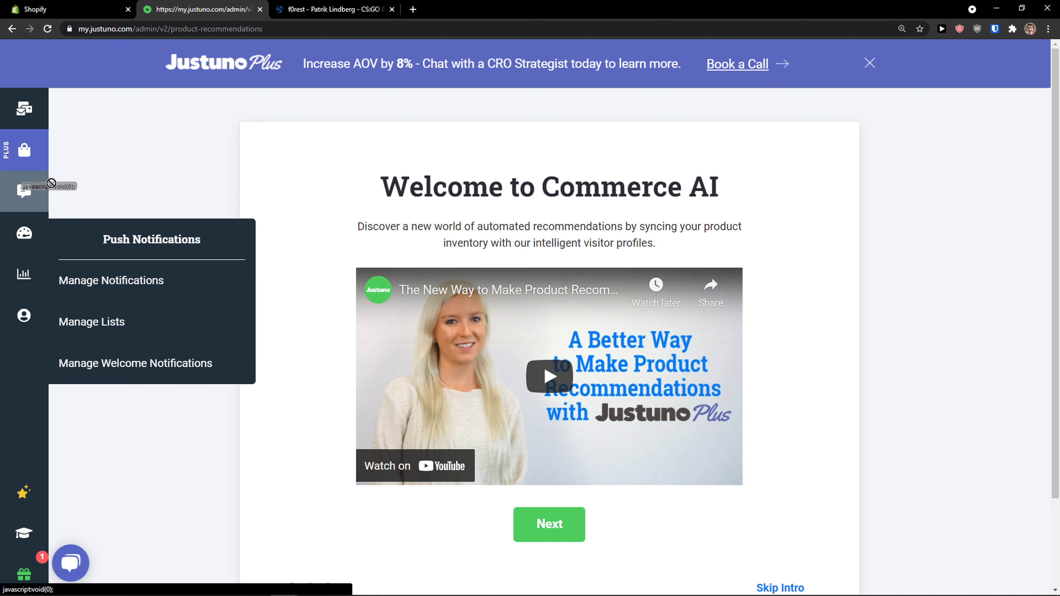
left_click(29, 192)
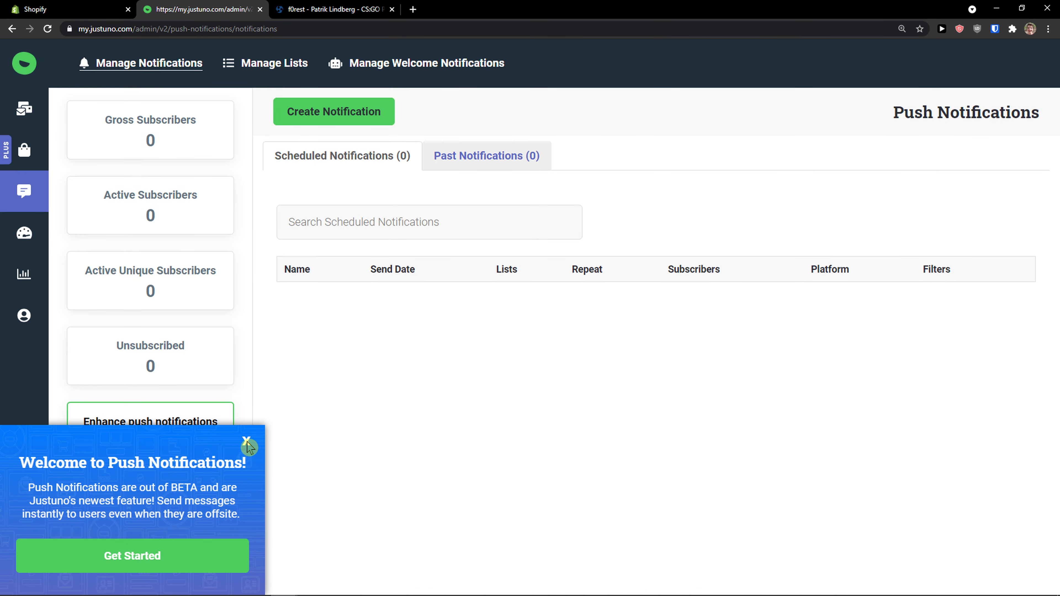
Step: Start a new push notification and name it "New Notification"
left_click(349, 117)
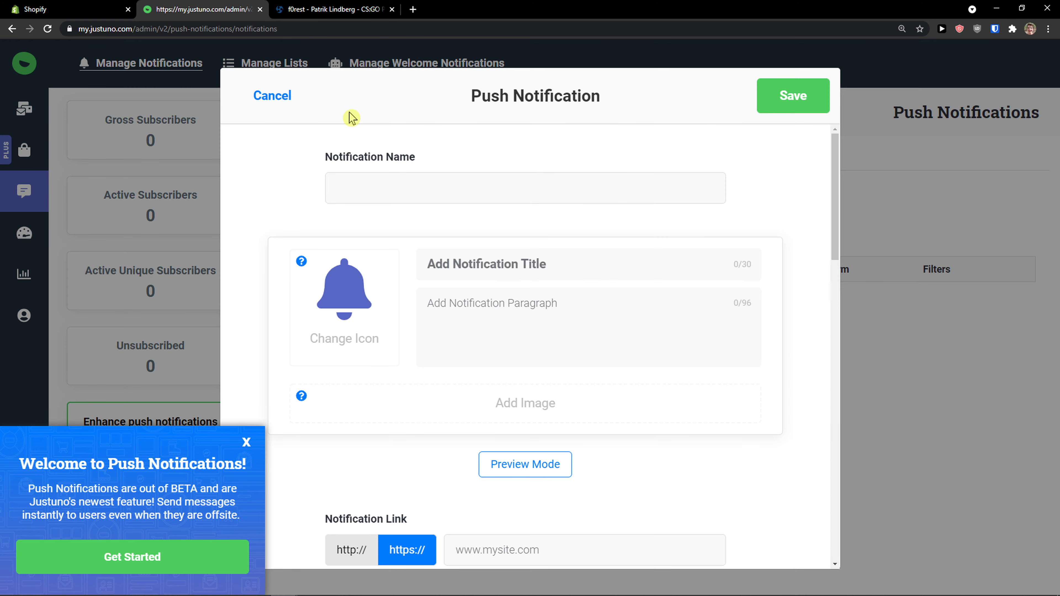
left_click(443, 193)
type("M")
key("BackSpace")
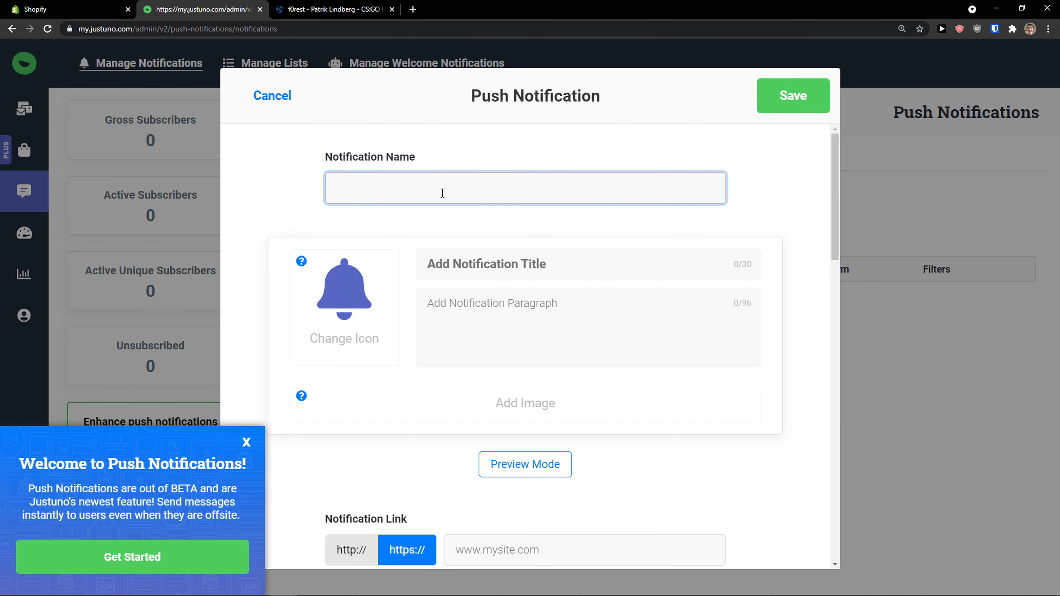
type("New Notification")
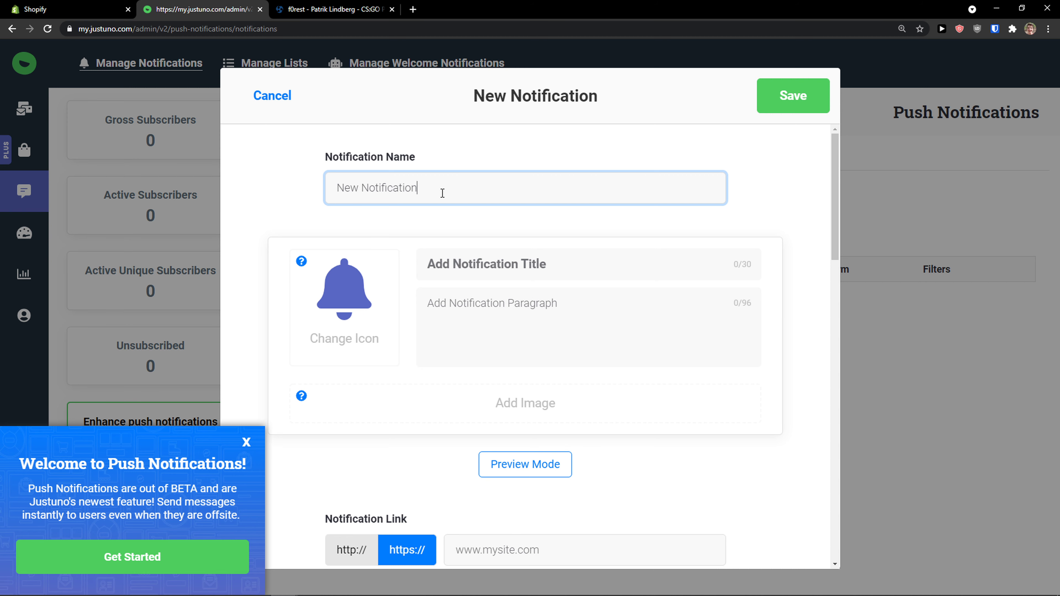
Step: Examine the notification's content, link, scheduling and display filter settings, and try to save it
scroll(457, 263, "down", 1)
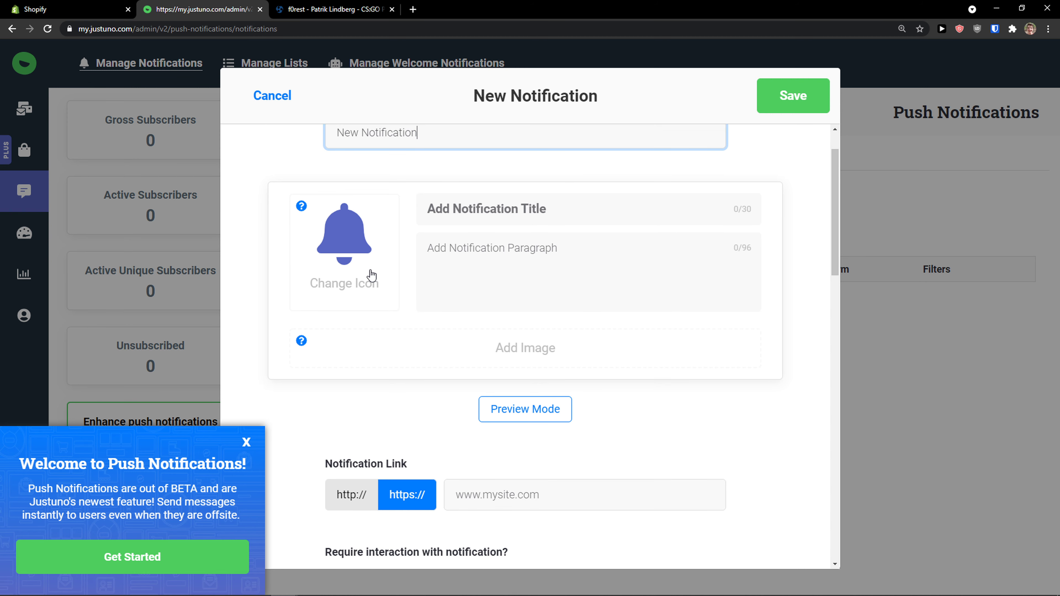
scroll(355, 278, "down", 1)
scroll(400, 288, "down", 2)
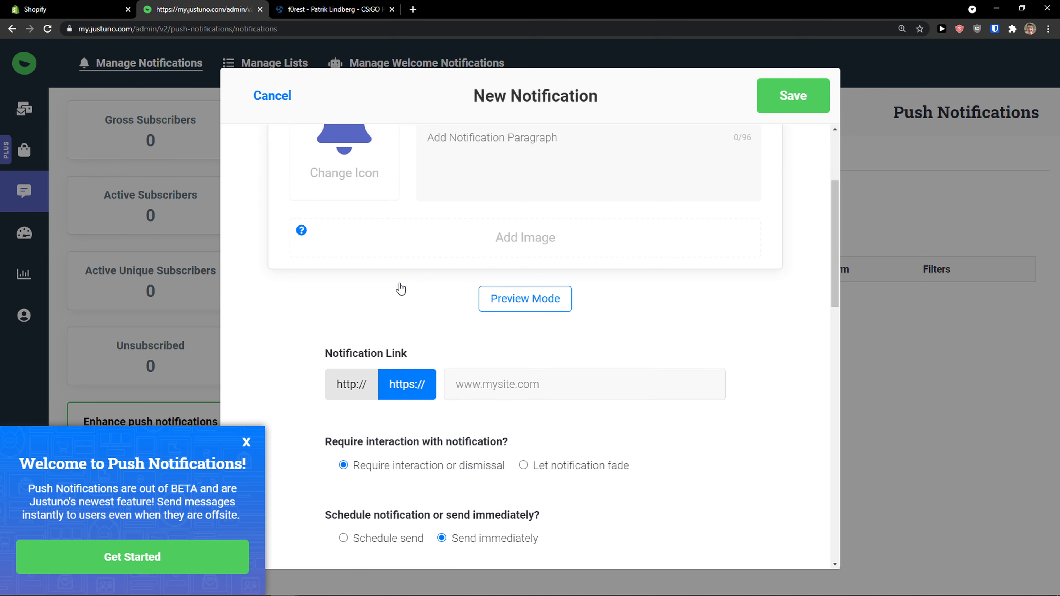
scroll(460, 302, "up", 3)
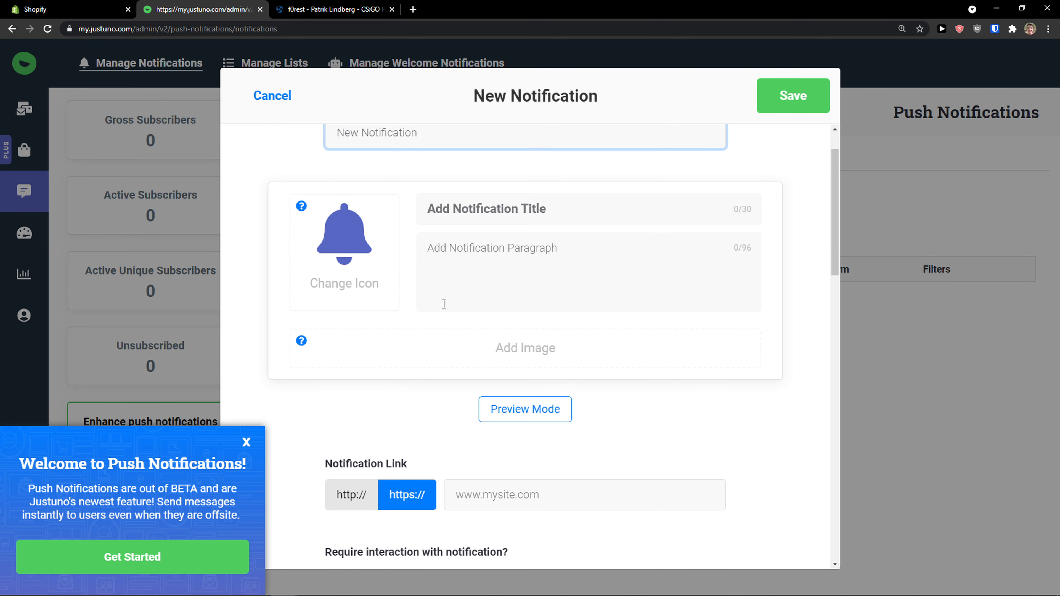
scroll(444, 304, "down", 9)
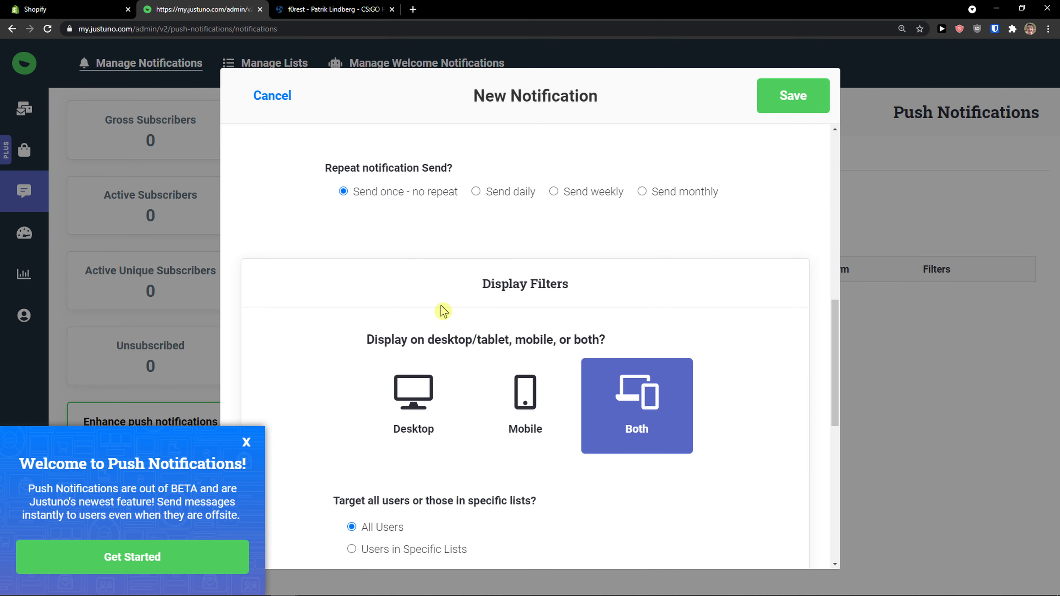
scroll(443, 311, "down", 7)
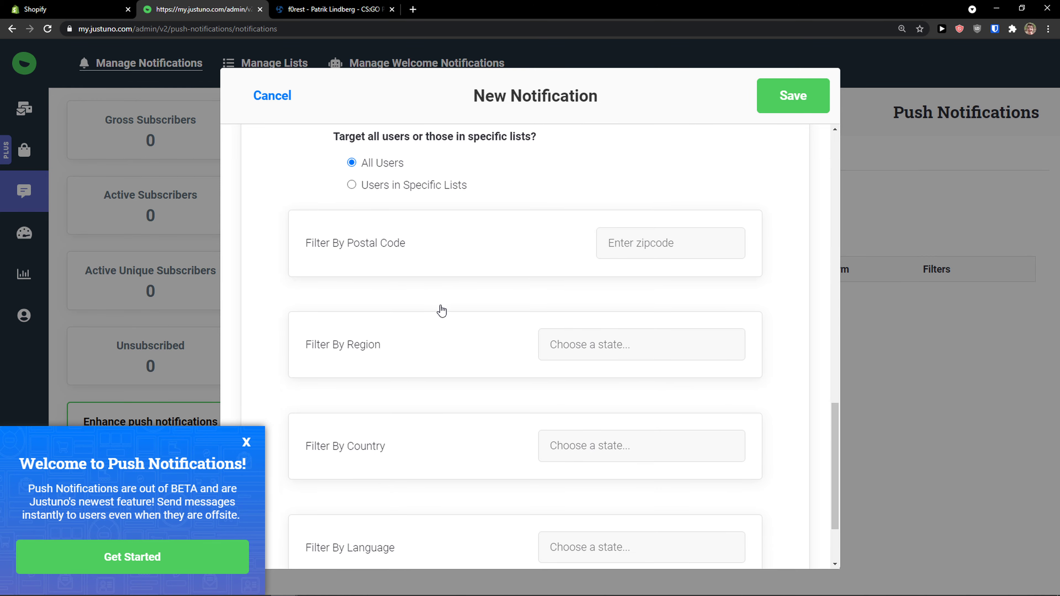
scroll(441, 311, "down", 1)
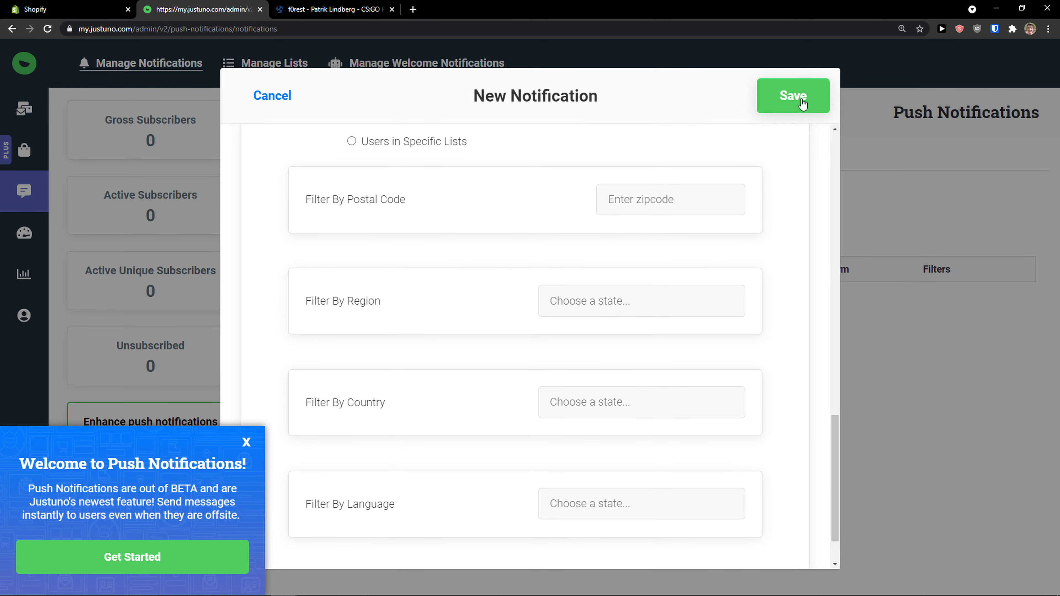
left_click(794, 96)
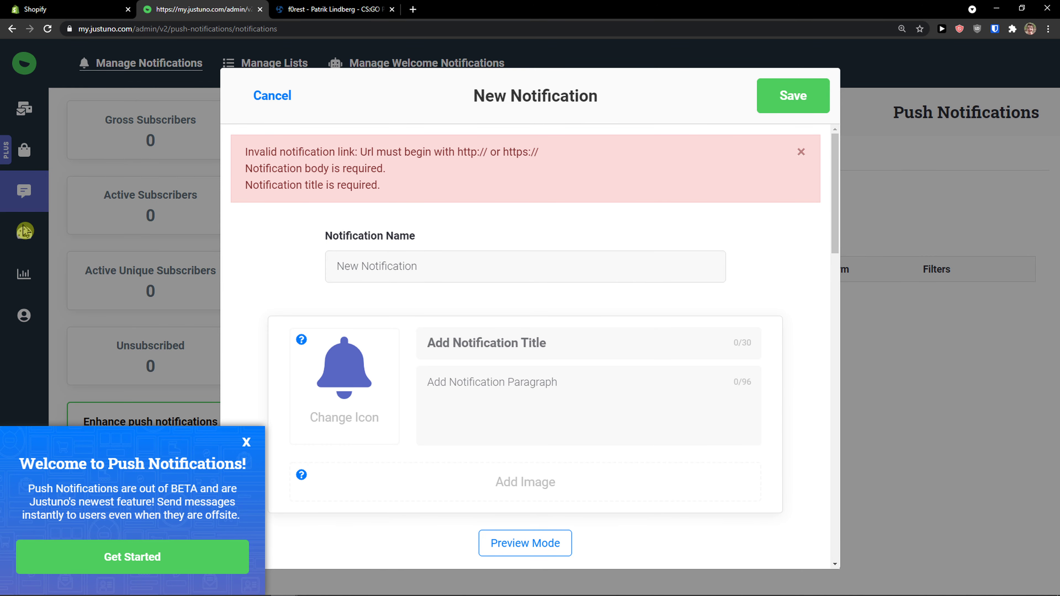
Step: Preview the push notification, review its delivery and targeting options, and cancel its creation
scroll(625, 314, "down", 3)
left_click(523, 444)
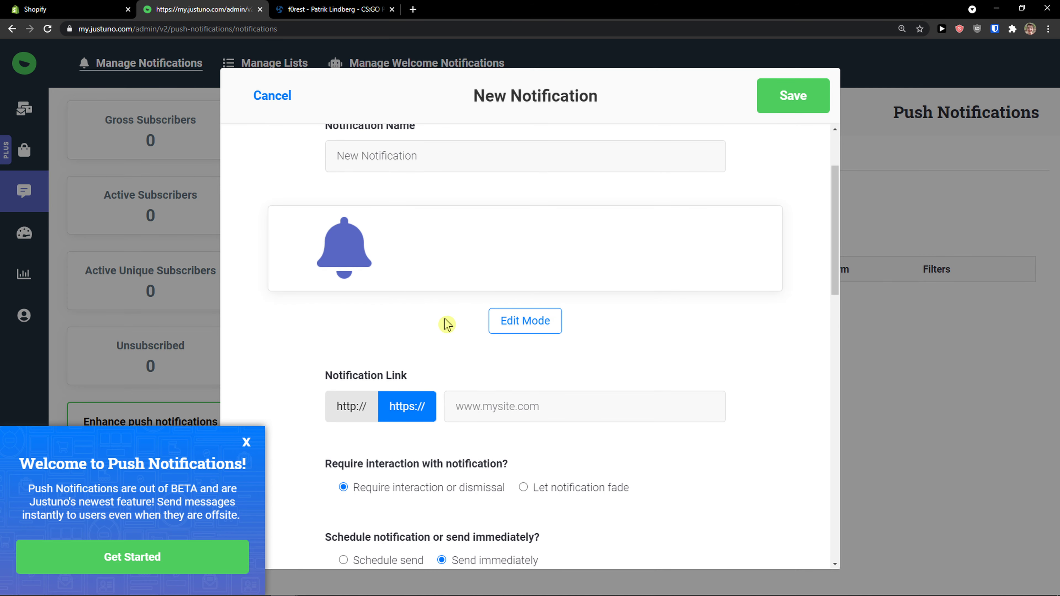
scroll(442, 323, "down", 5)
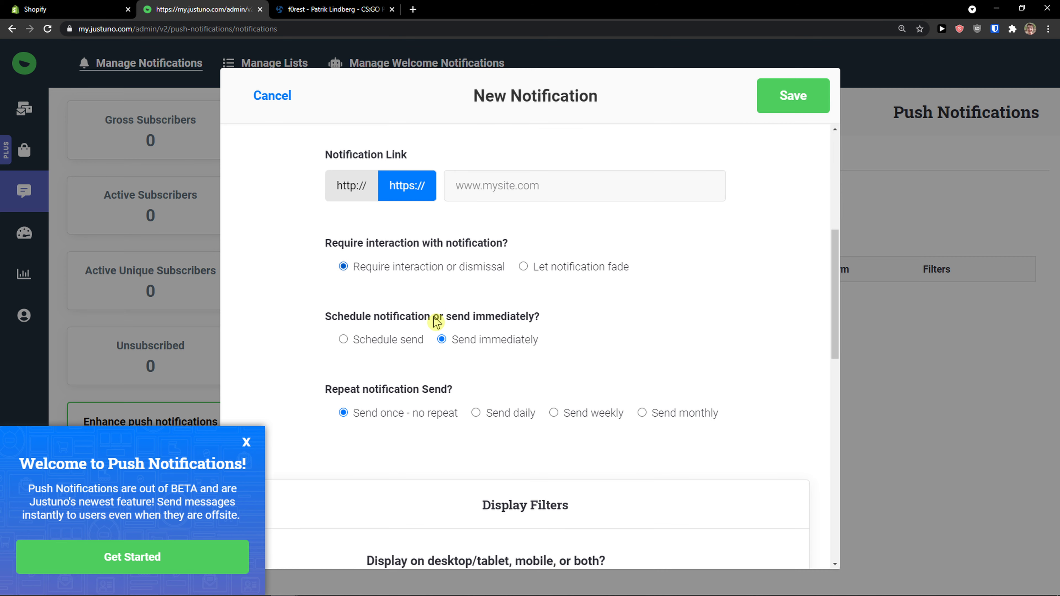
scroll(436, 322, "down", 10)
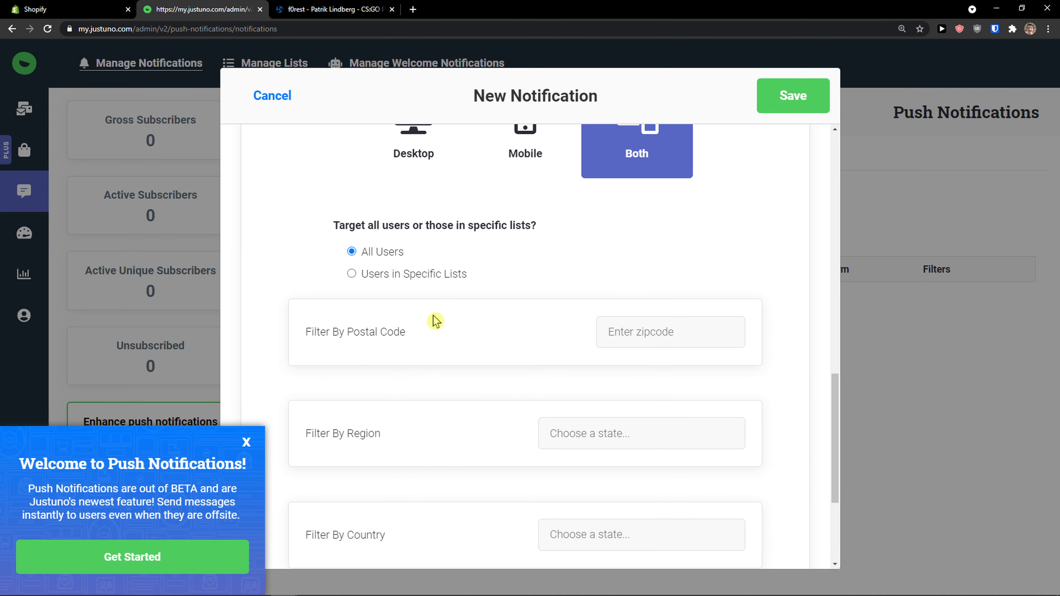
scroll(435, 321, "down", 3)
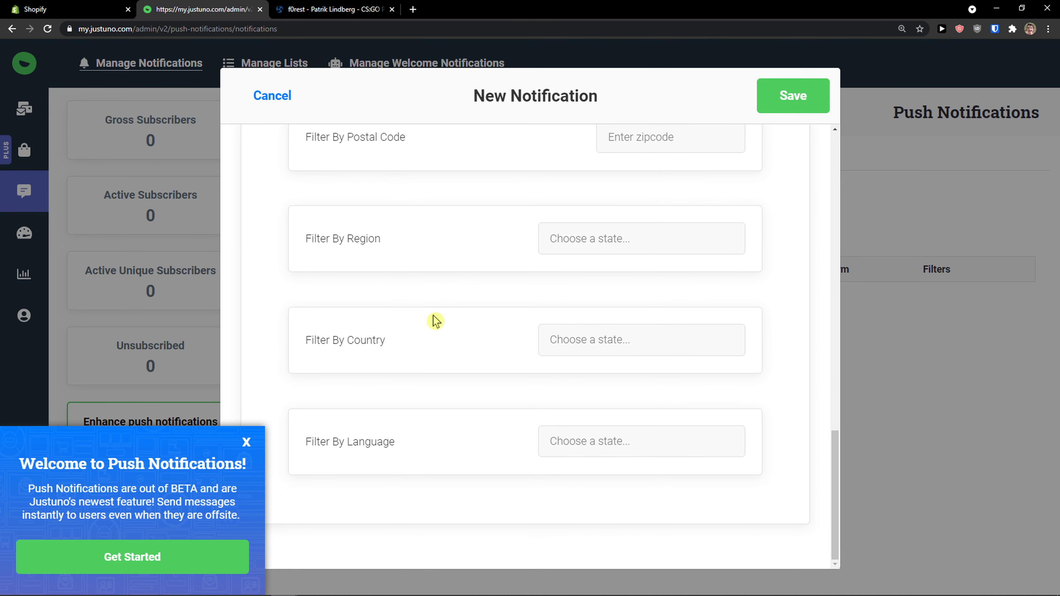
left_click(258, 94)
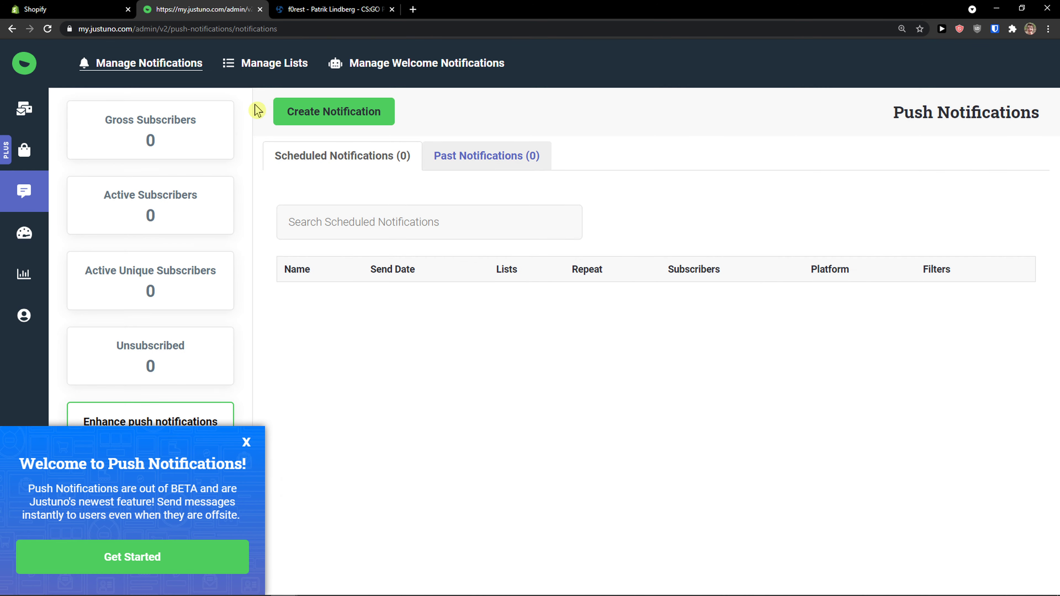
Step: View the A/B test dashboard and the available analytics reports, and return to the promotions list
left_click(22, 244)
mouse_move(23, 272)
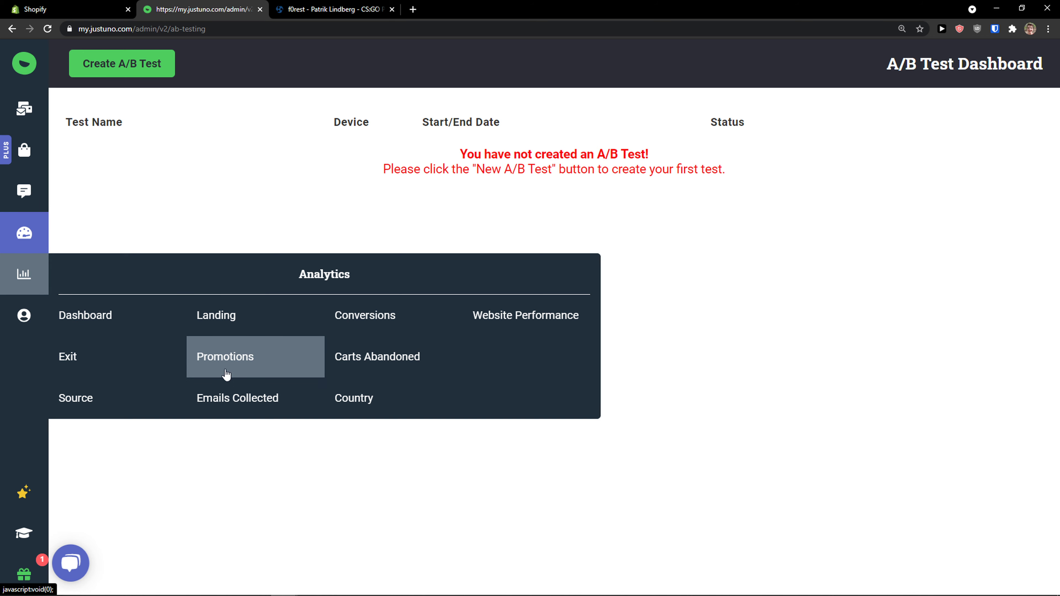
left_click(16, 117)
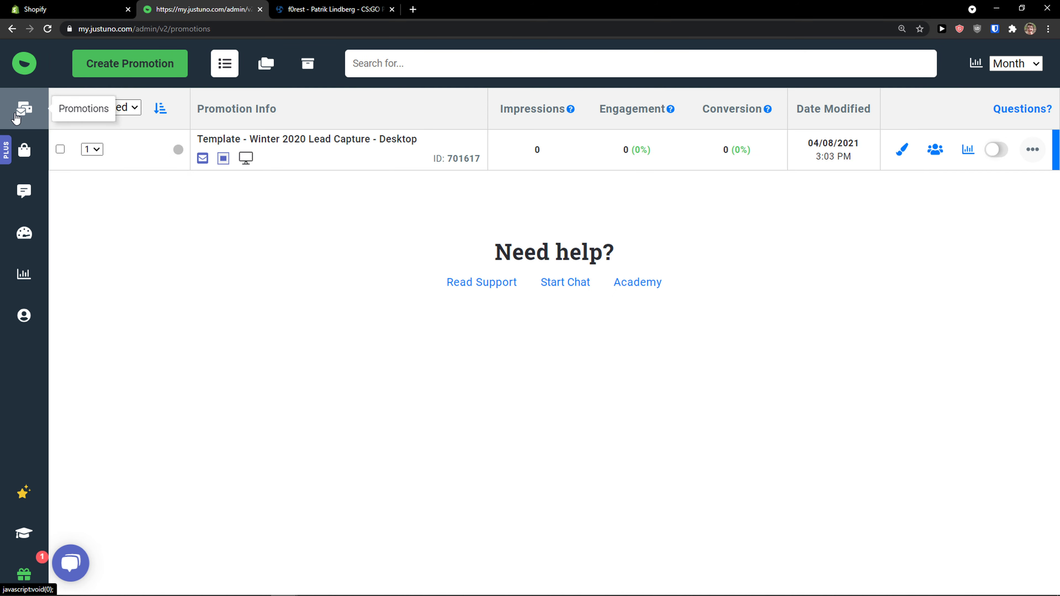